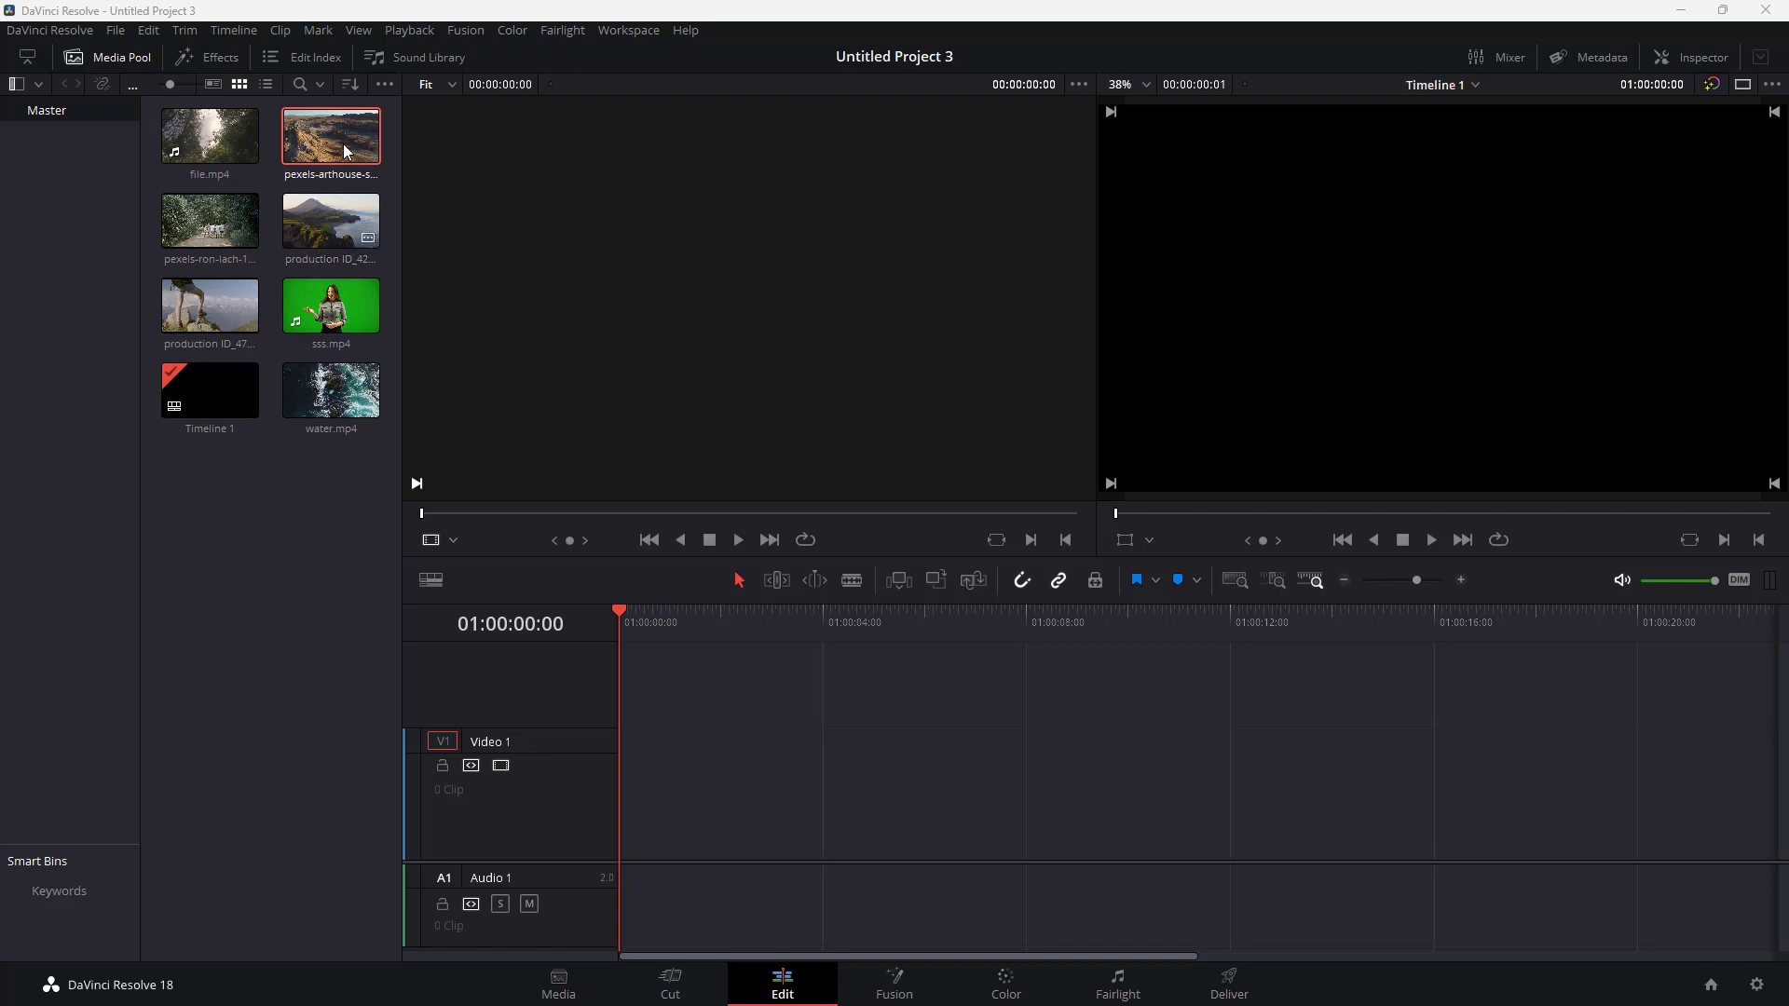
Place the pexels-arthouse-studio clip at the start of Video 1, select it, and show its transform settings in the Inspector
drag(589, 519, 641, 797)
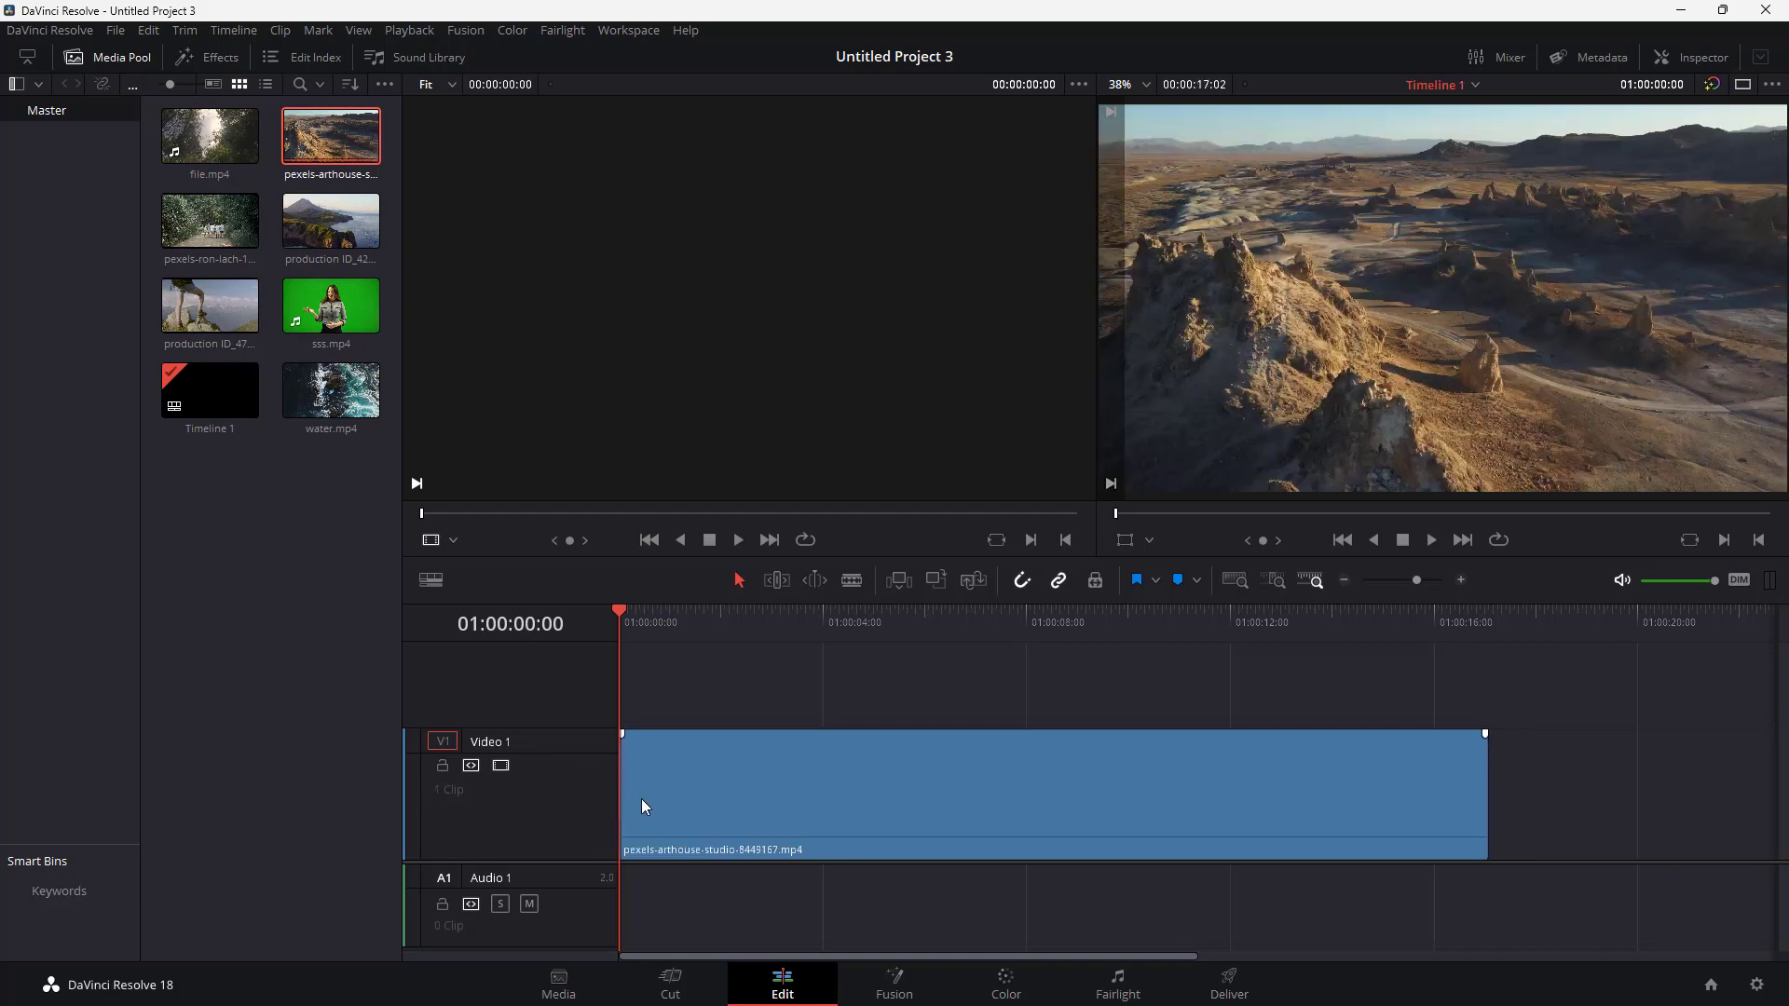
click(743, 622)
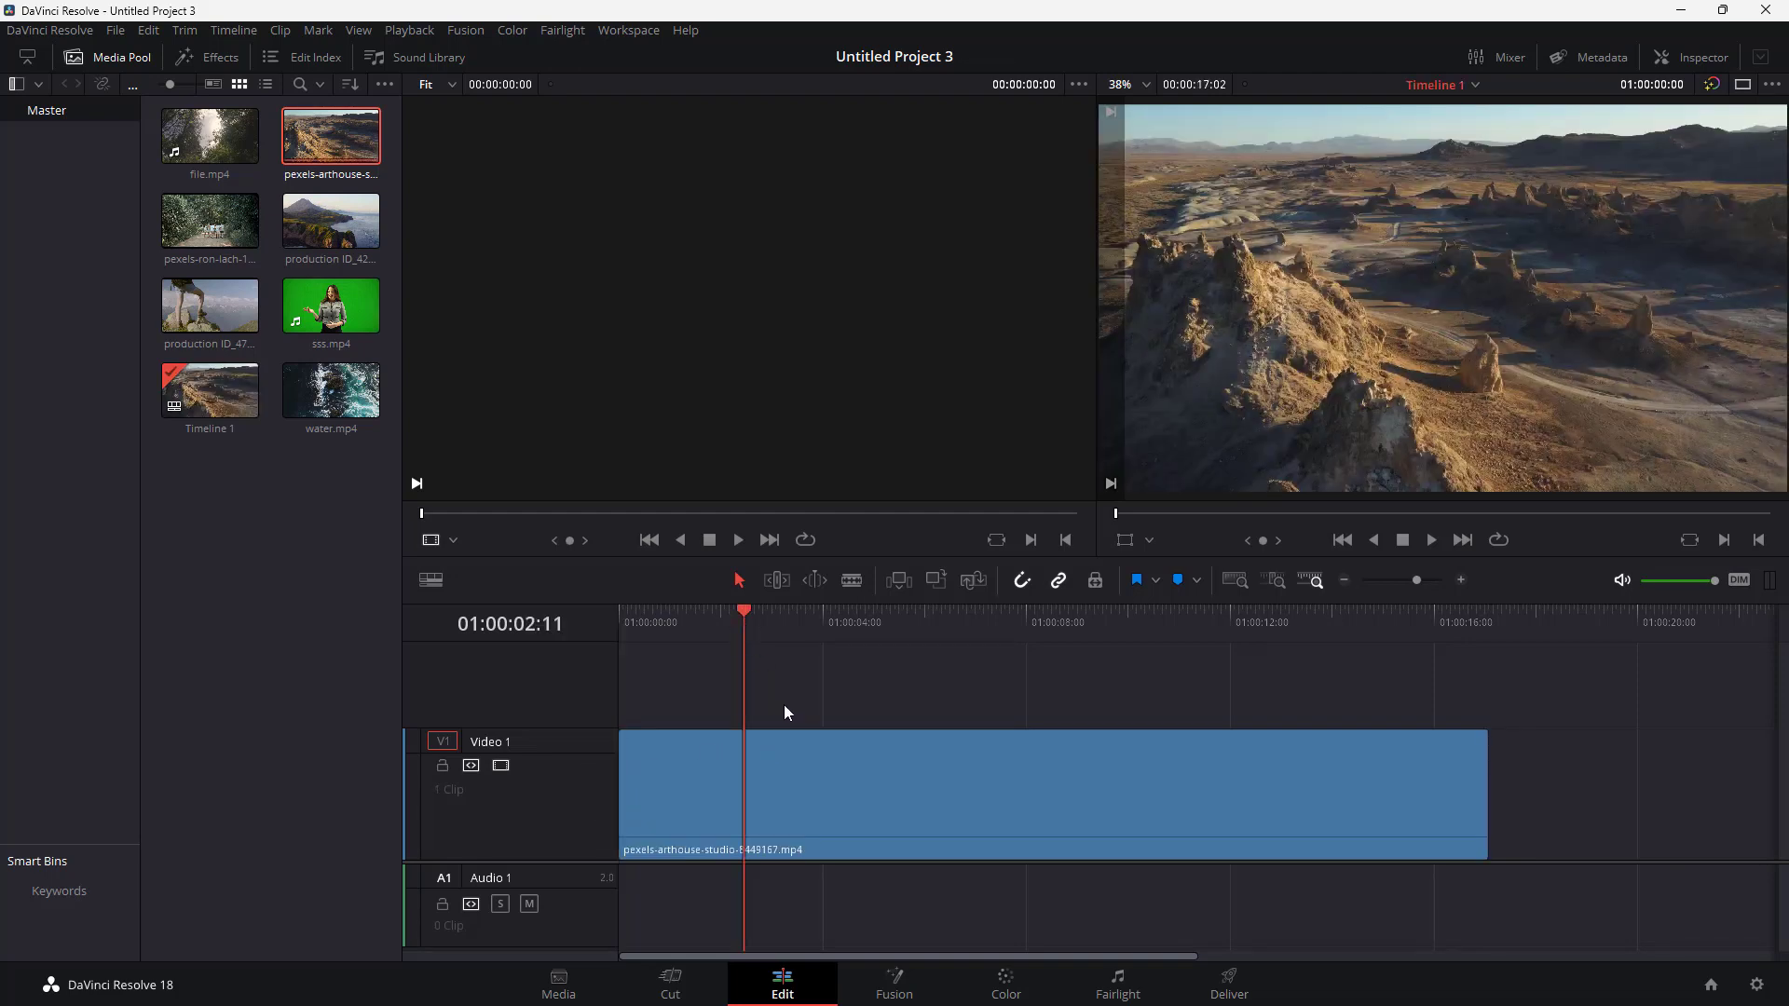
click(1681, 57)
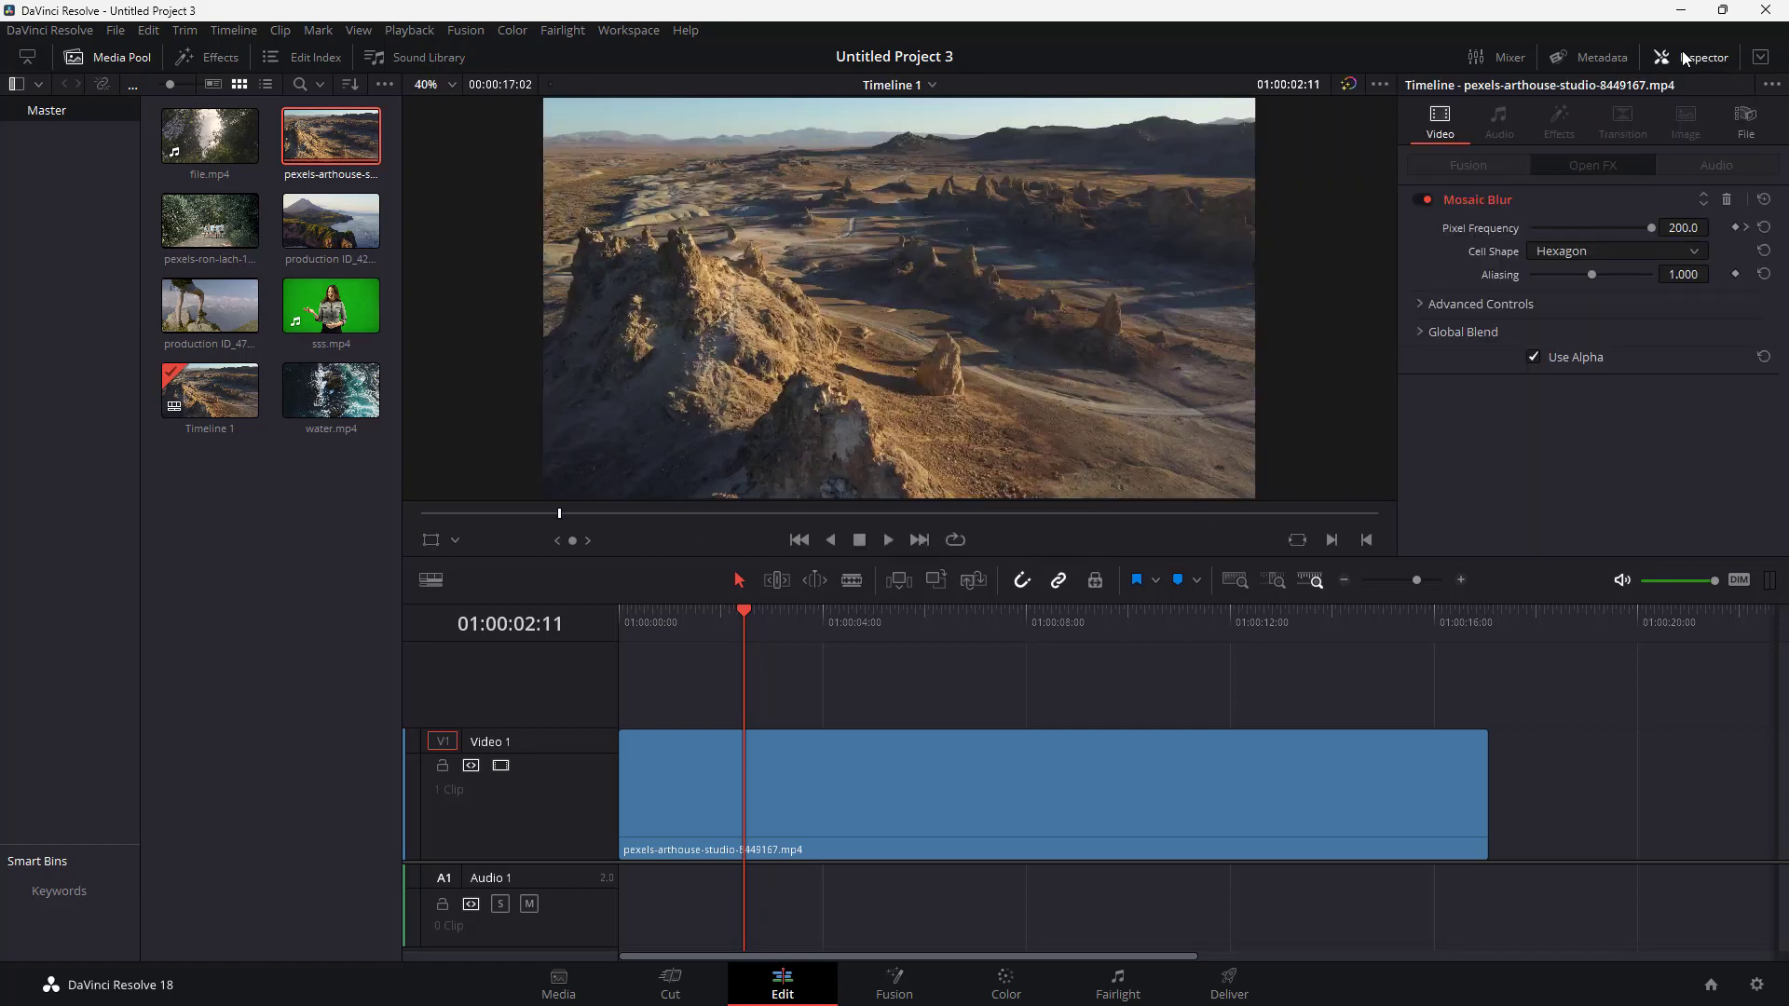
click(1092, 801)
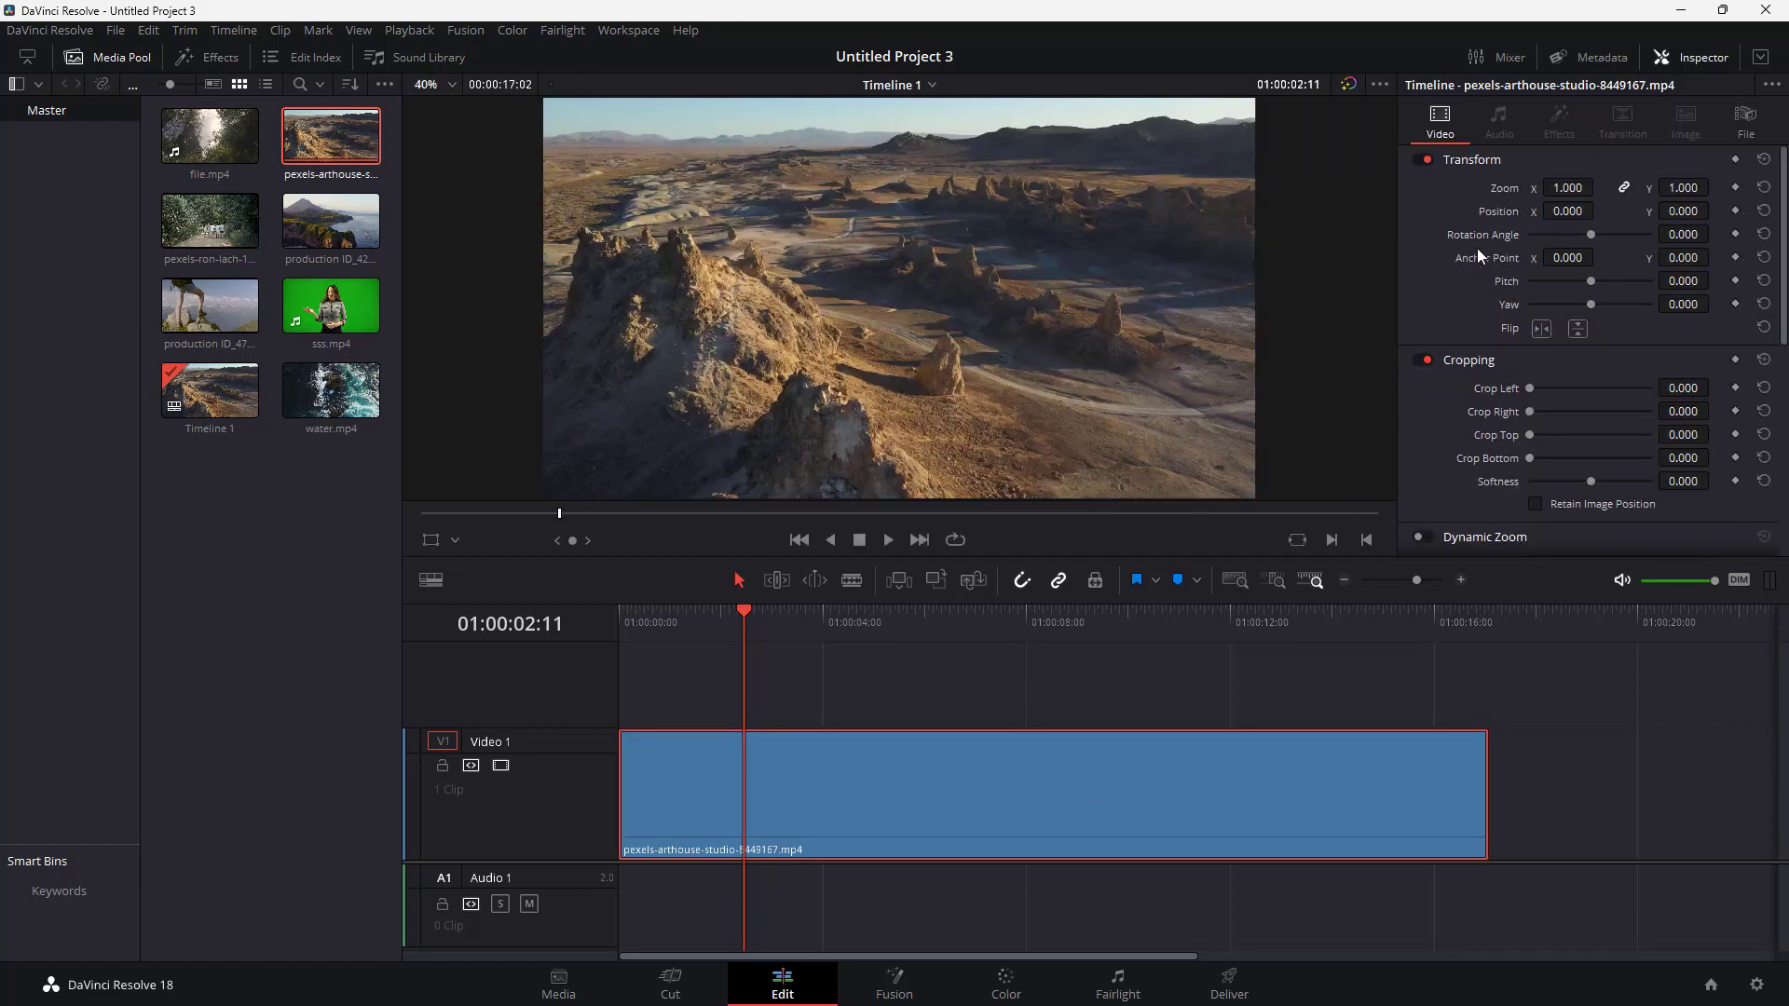
Keyframe the clip's zoom at 1.000 at 01:00:04:01 and at 0.400 at 01:00:04:16
drag(745, 617, 825, 623)
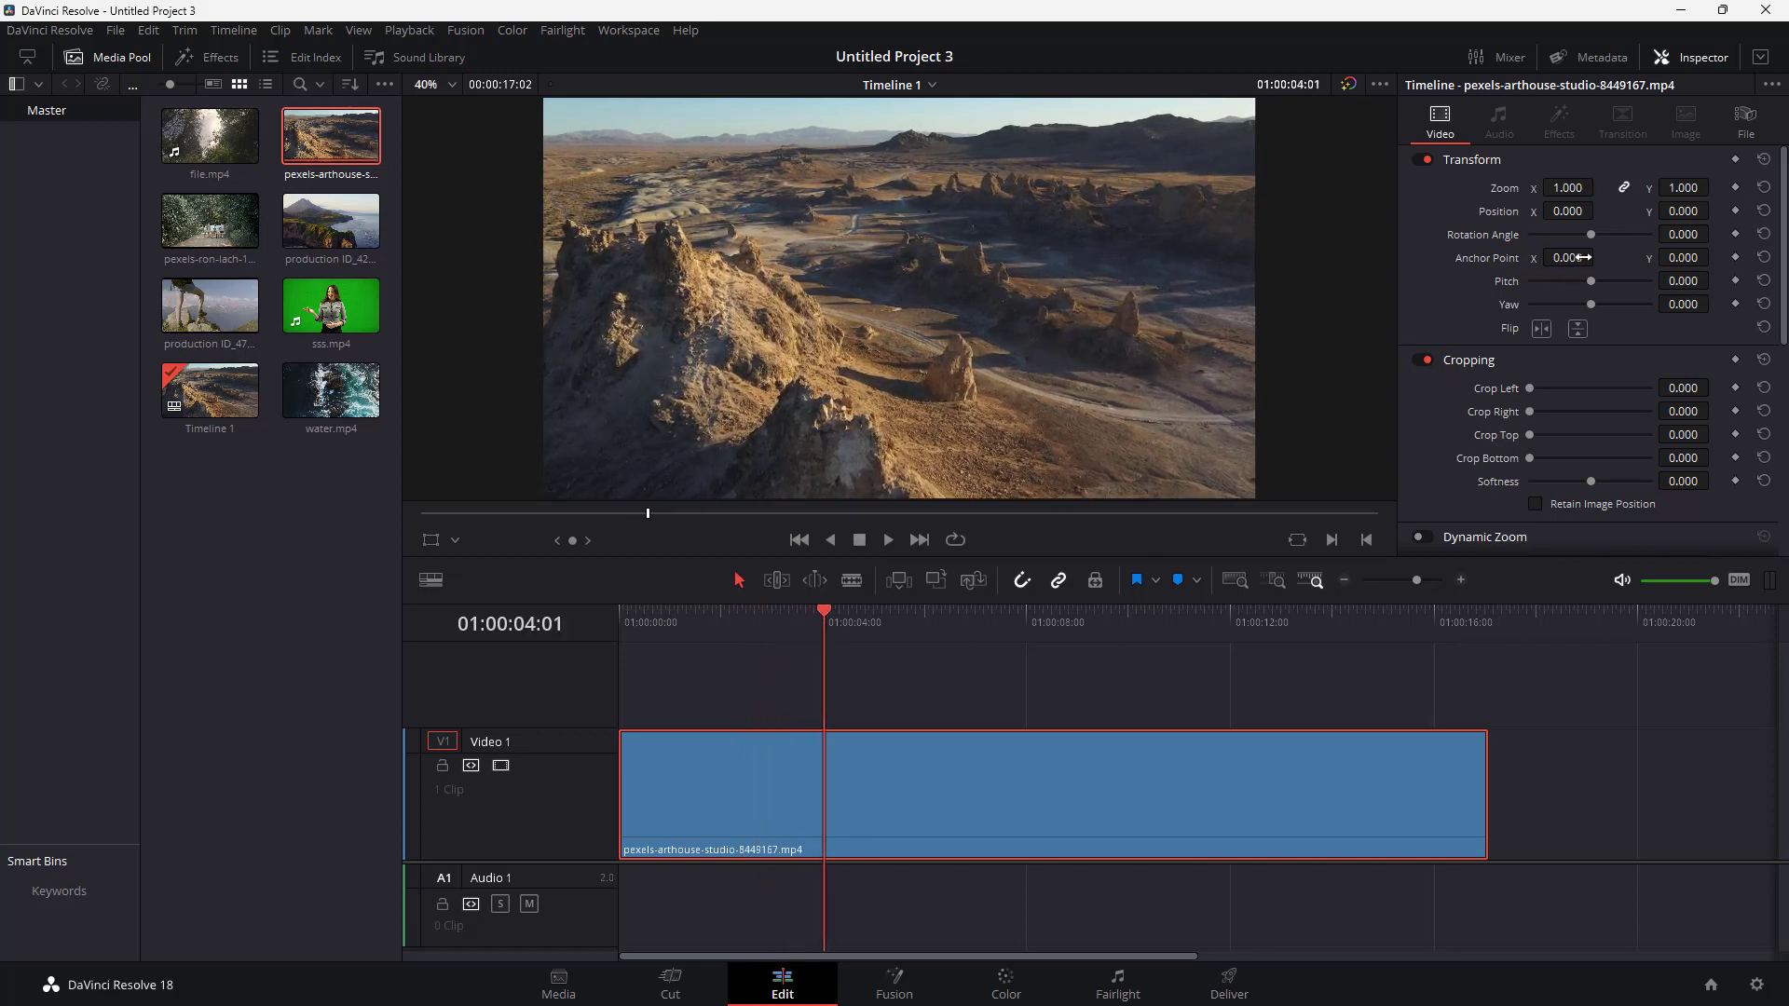
click(1735, 186)
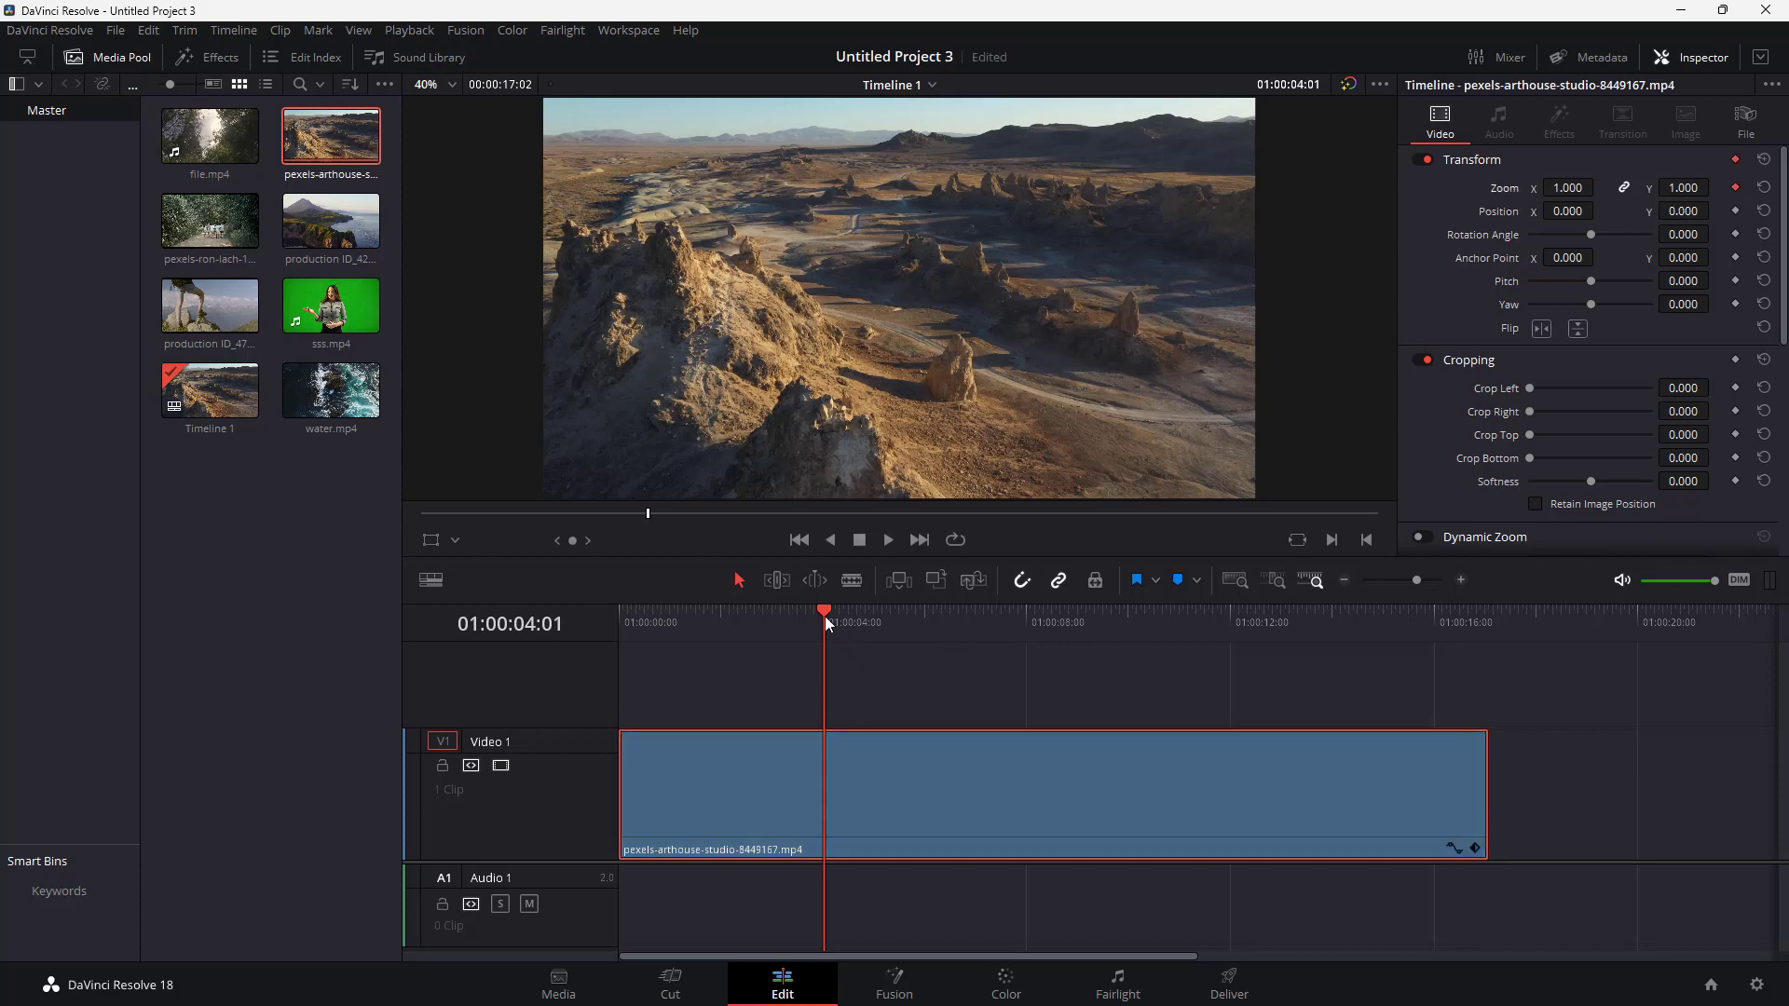
drag(825, 617, 857, 615)
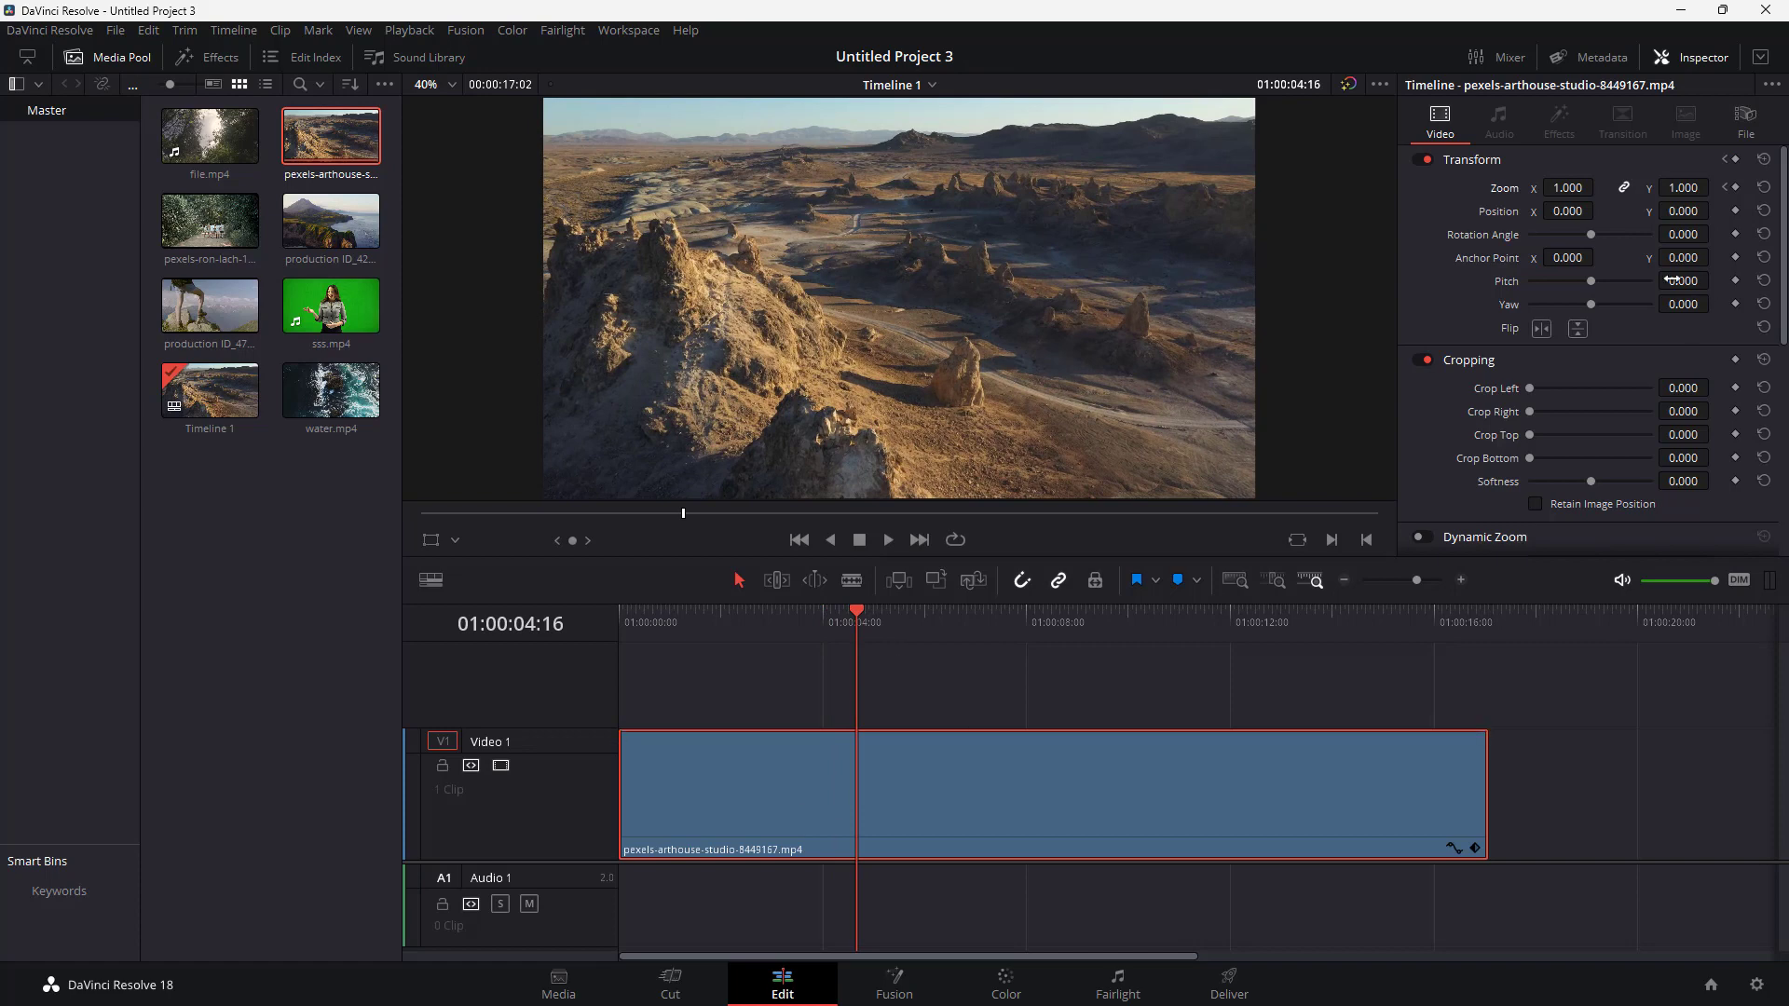
drag(1568, 187, 1462, 188)
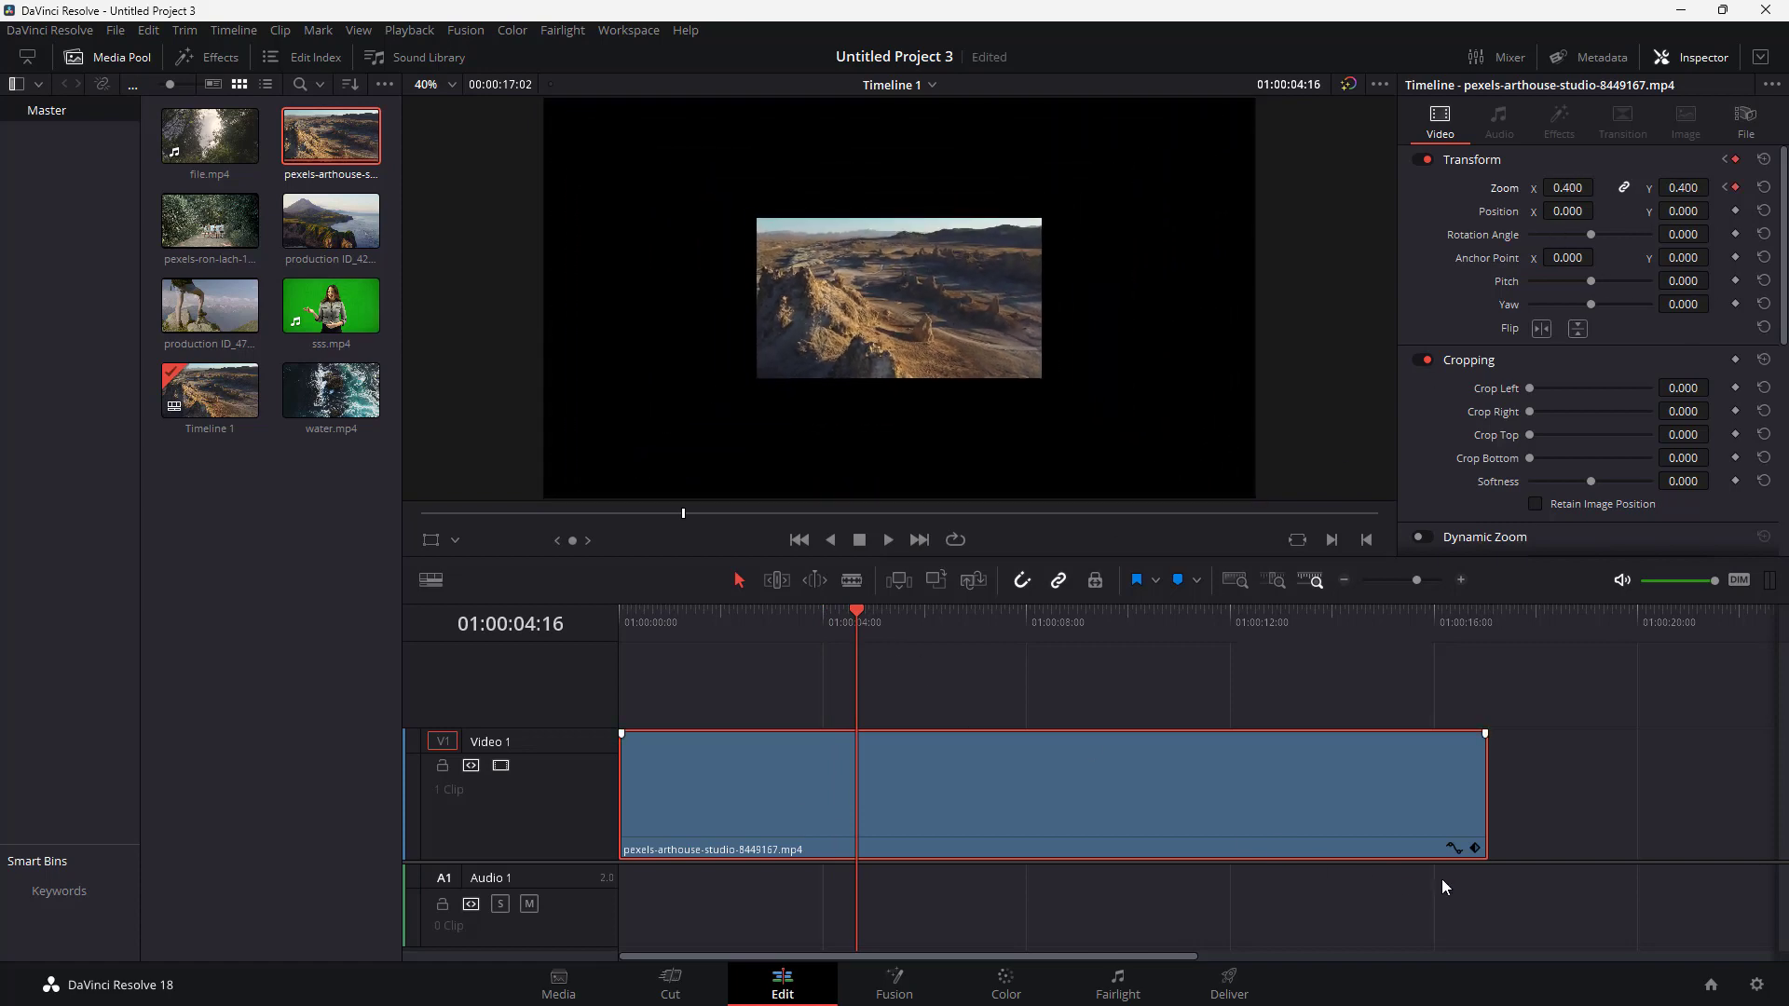
Show the clip's keyframe track on the timeline and play back the zoom animation from 01:00:03:16
click(1475, 849)
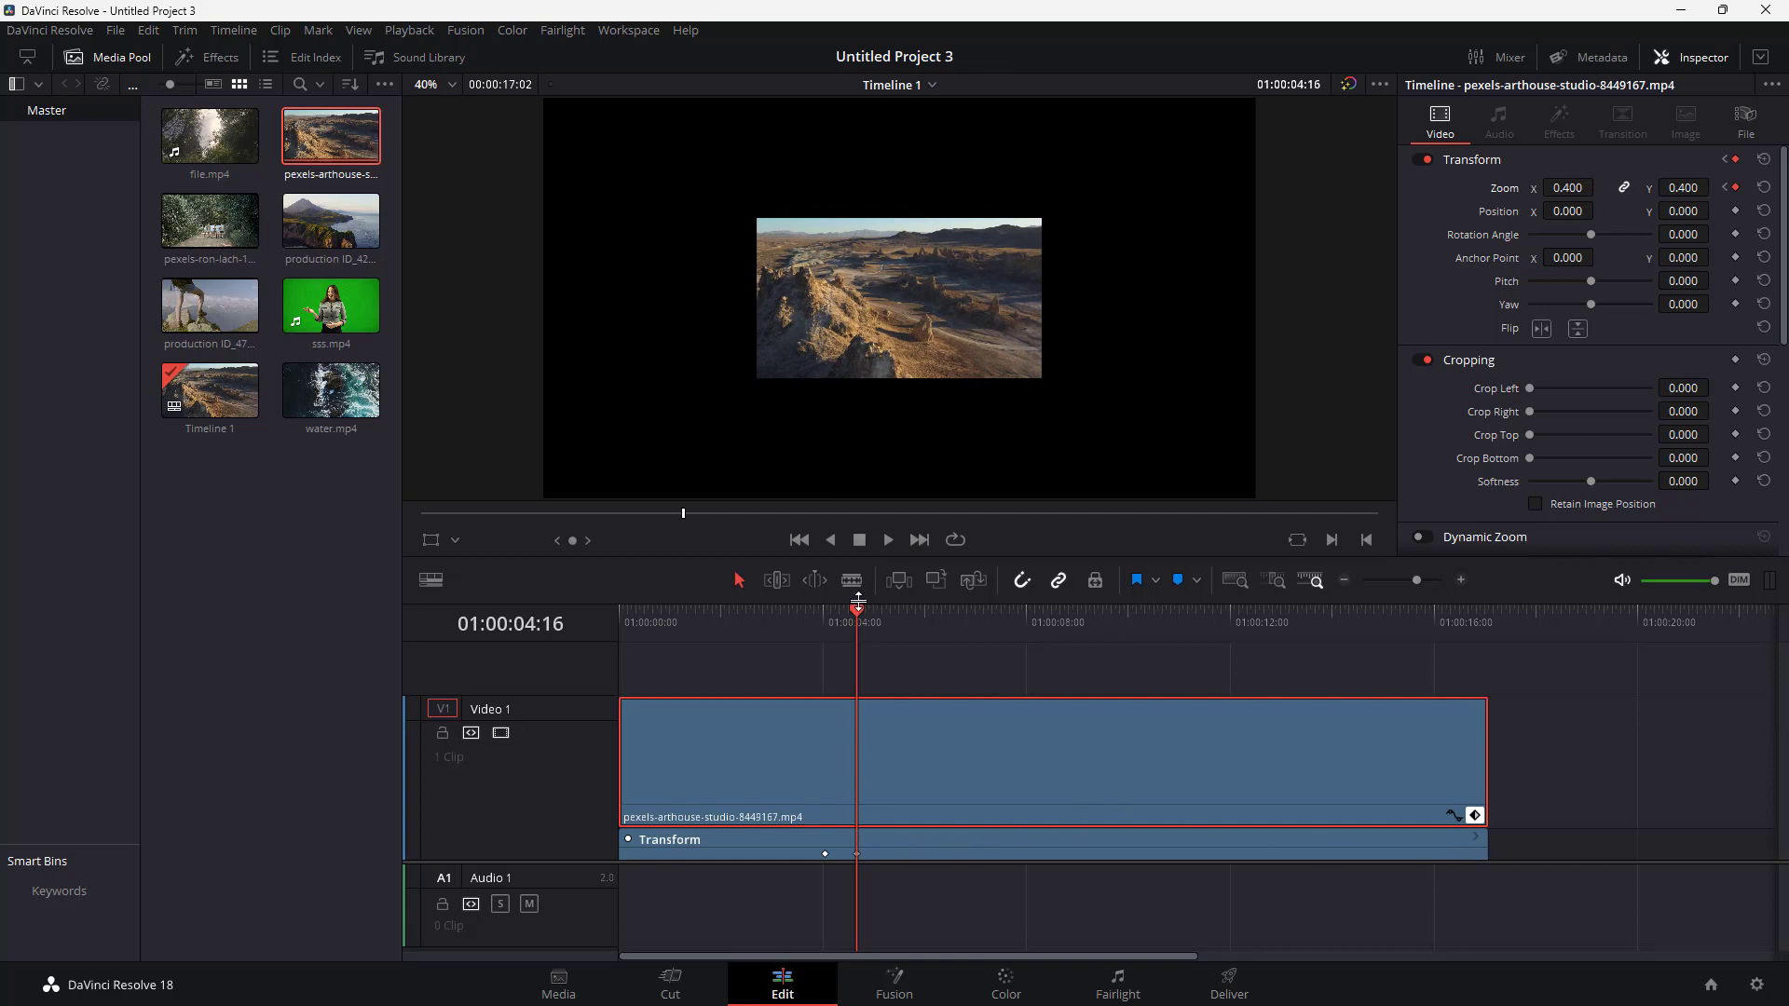
key(shift+Left)
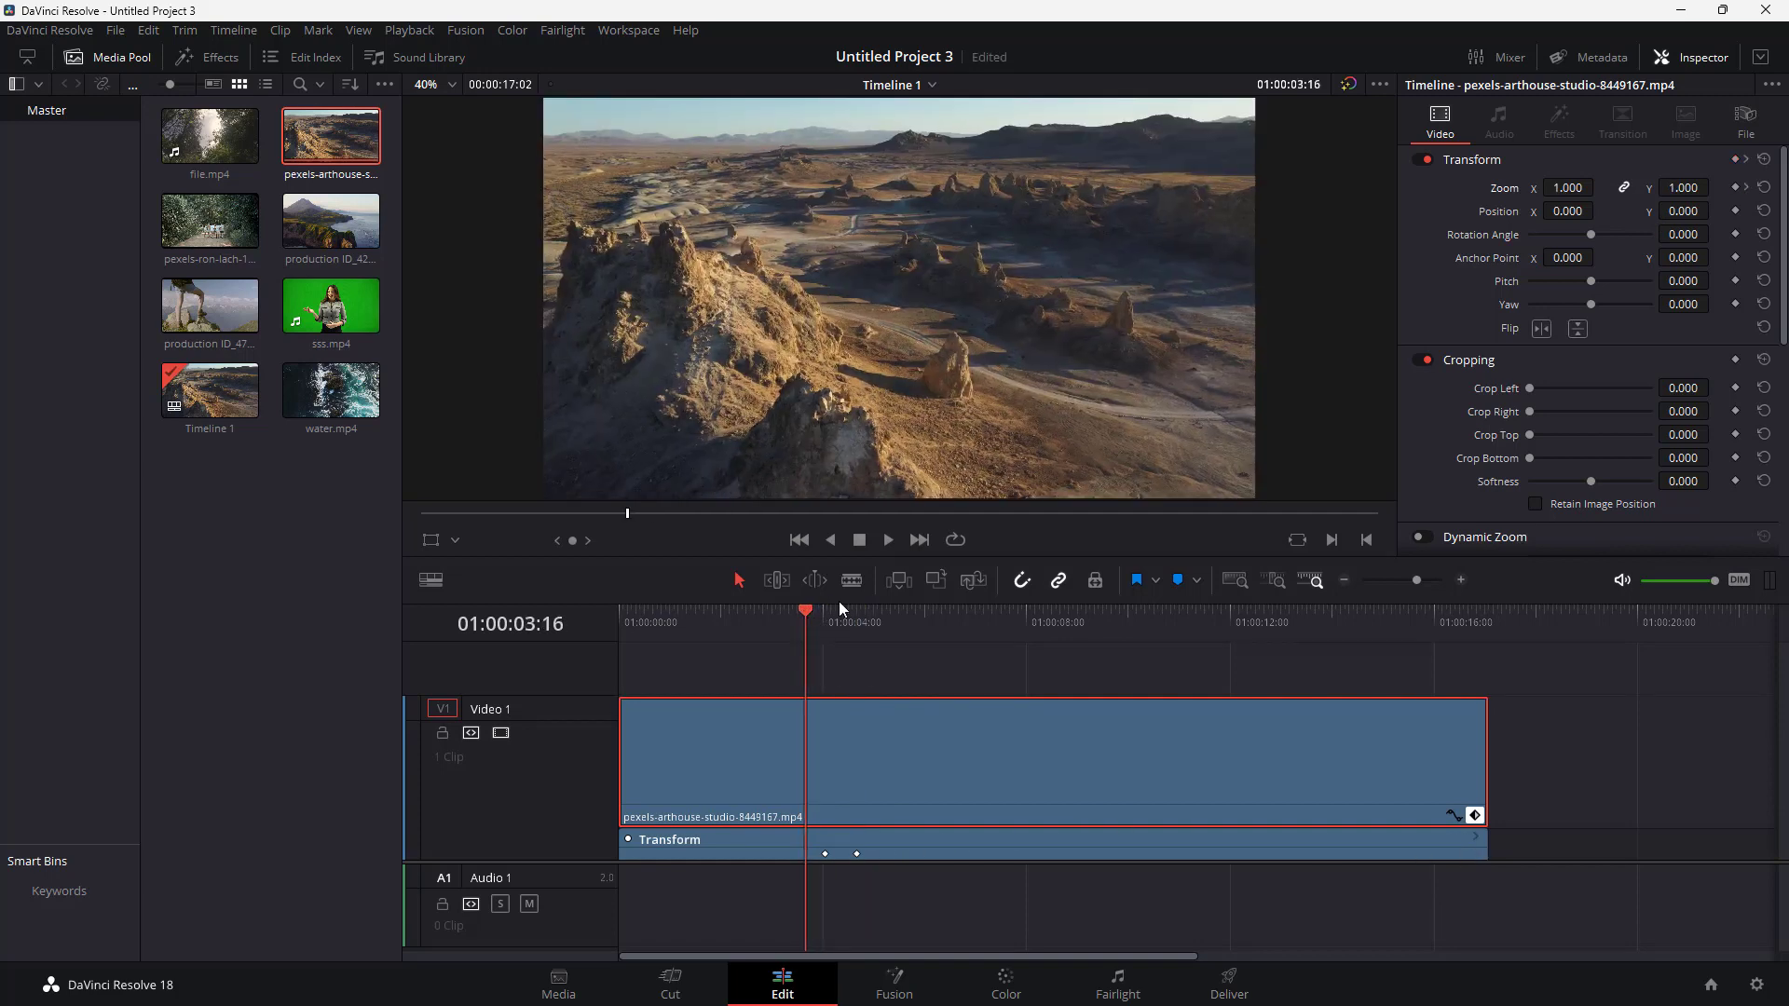
click(887, 540)
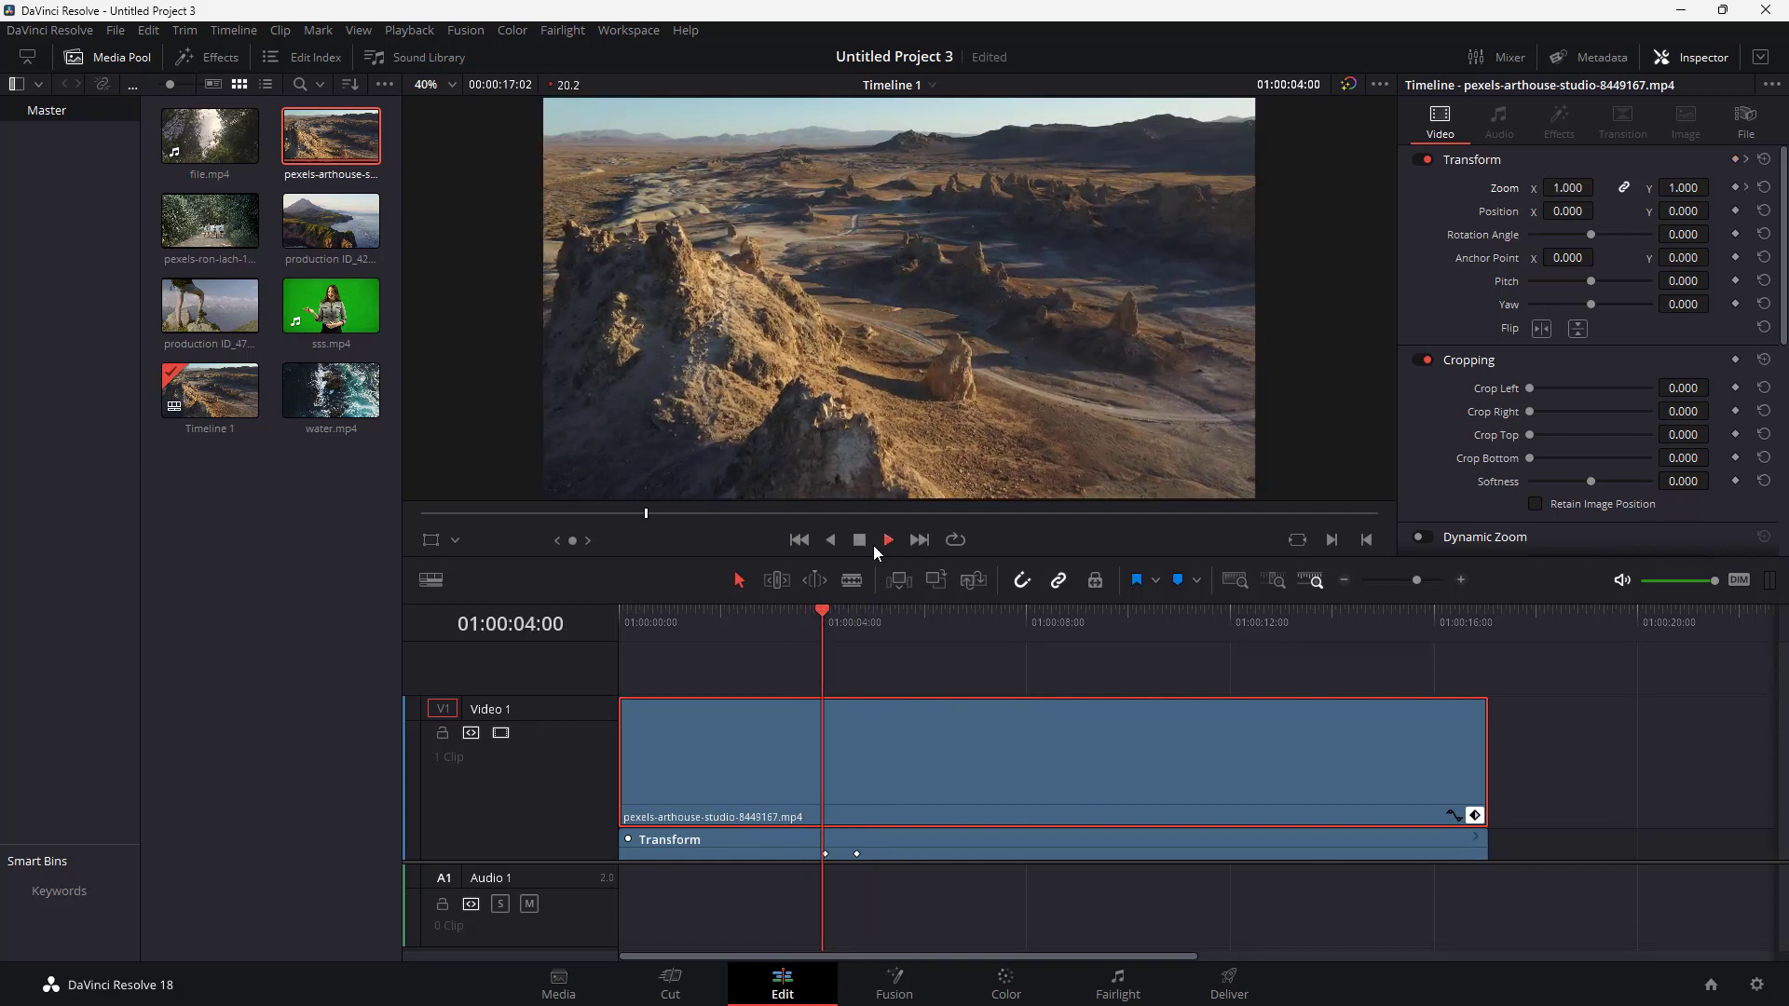
click(856, 539)
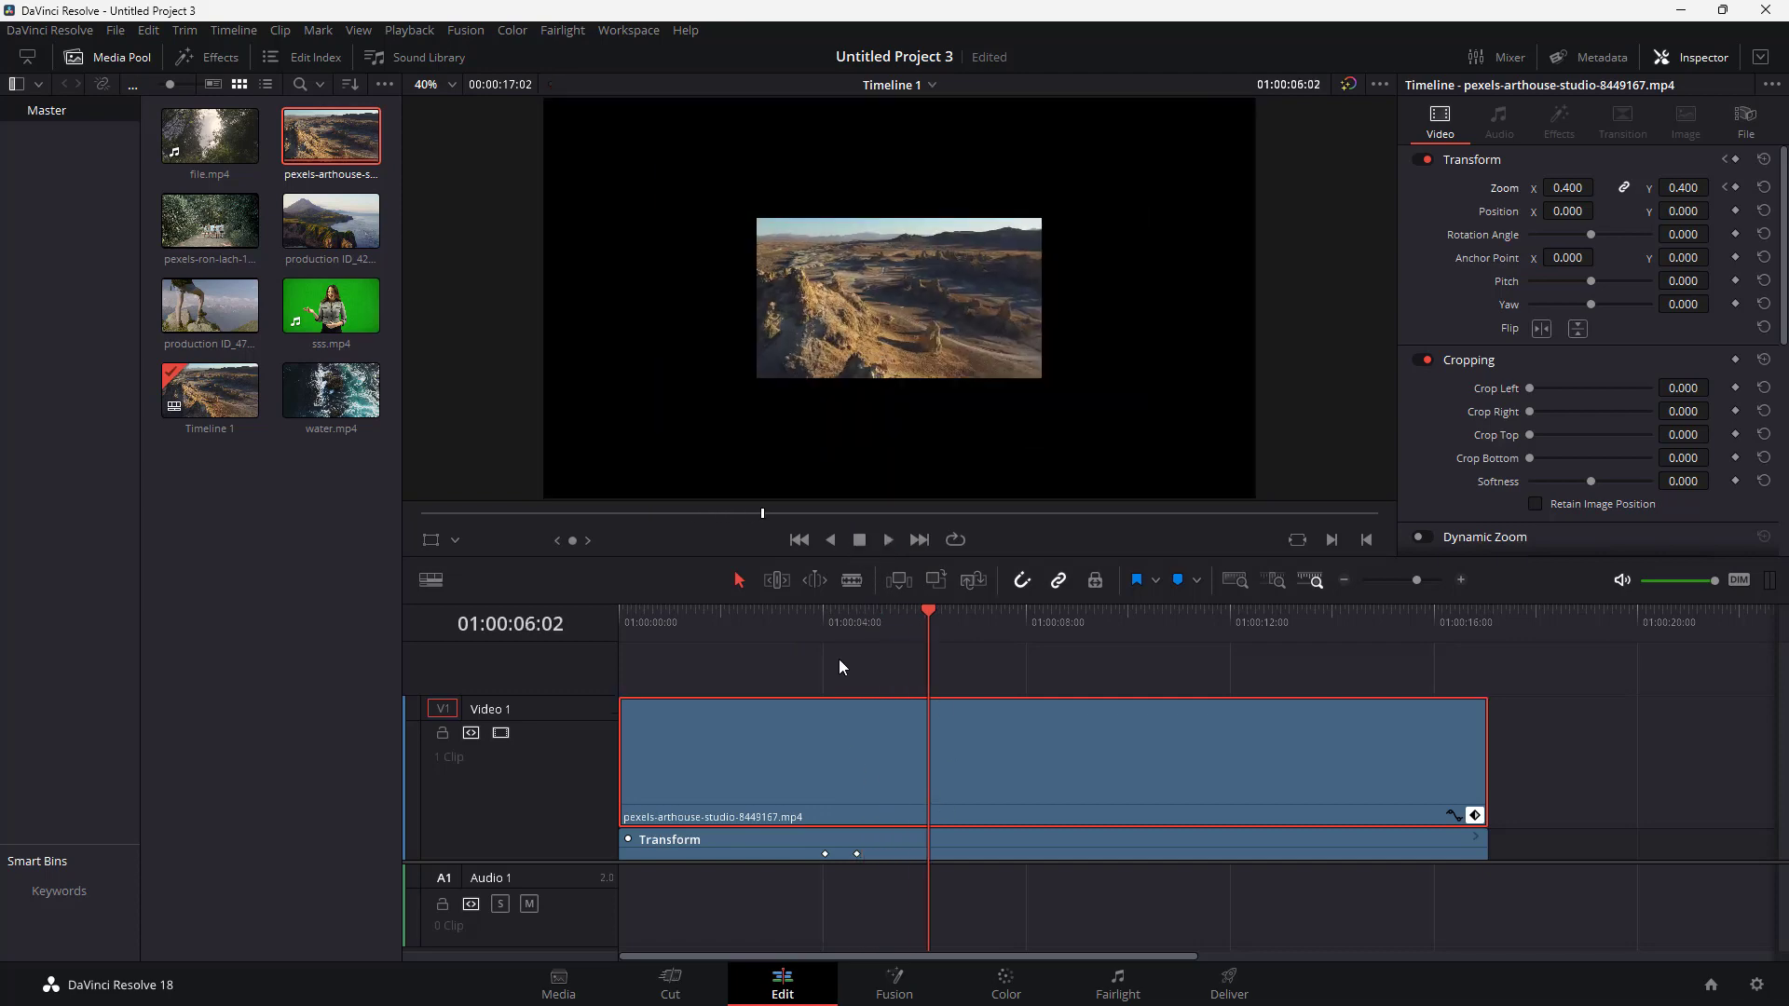
Return the playhead to the second zoom keyframe at 01:00:04:16 and open the clip's curve editor
click(842, 613)
drag(842, 613, 865, 613)
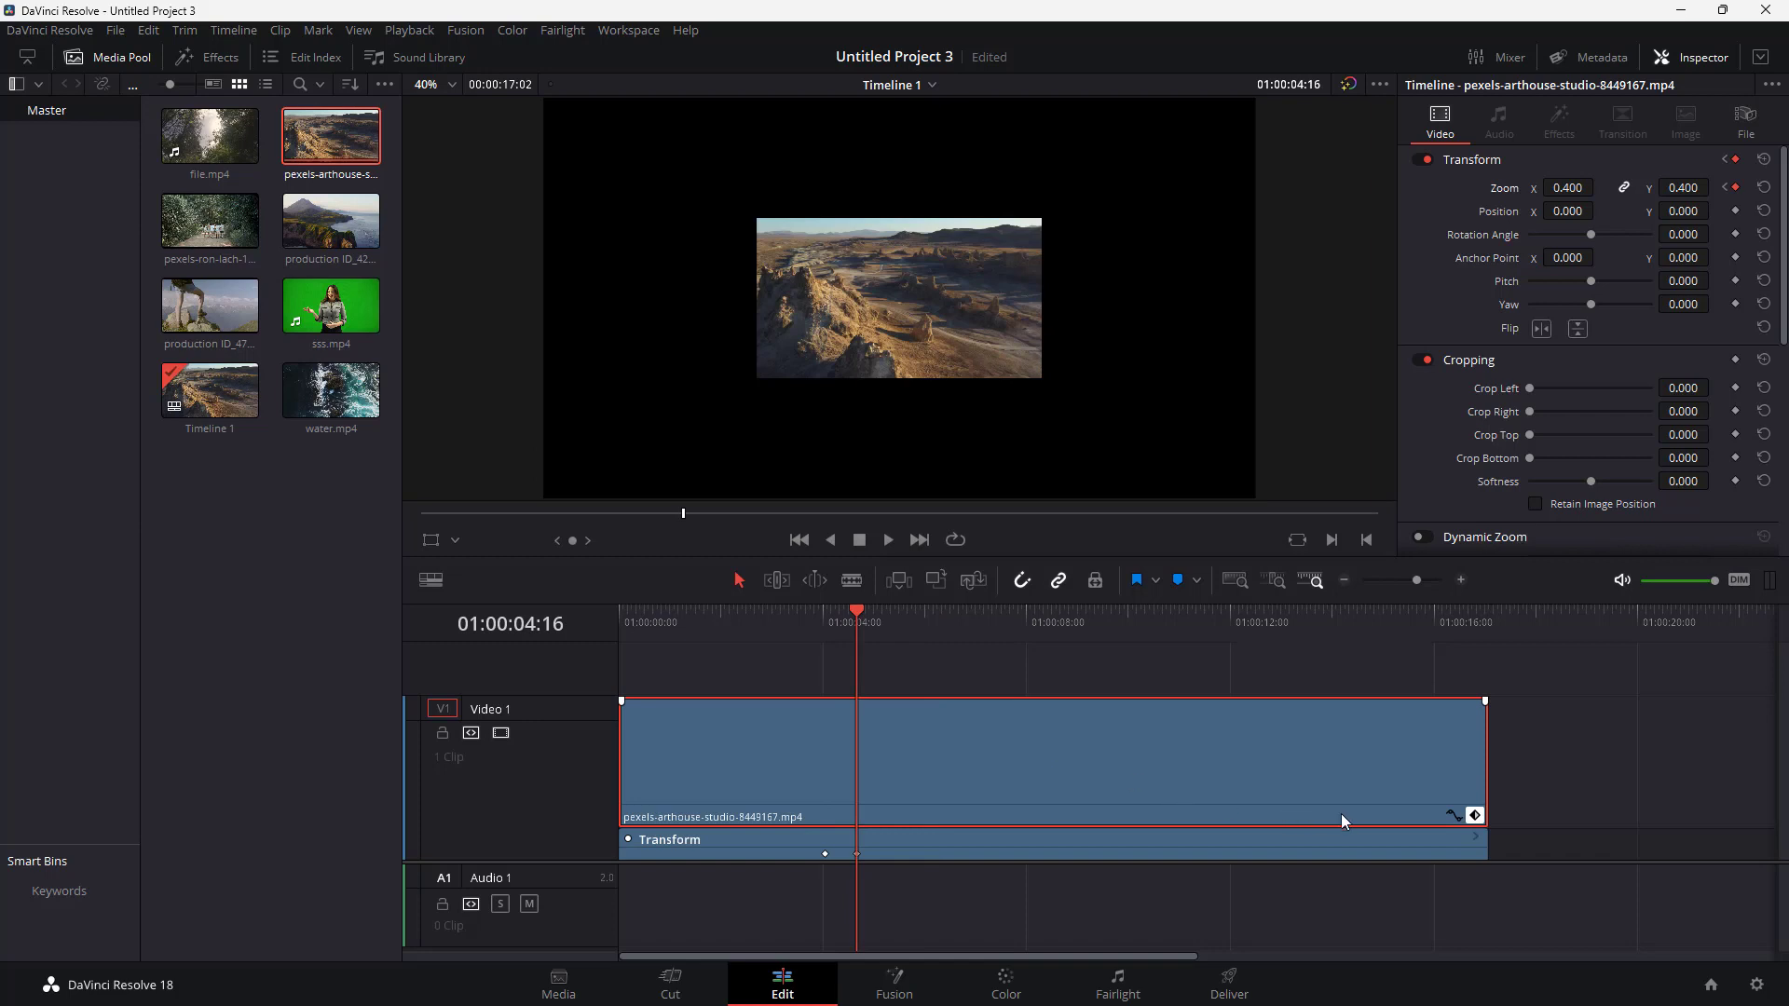
click(1452, 814)
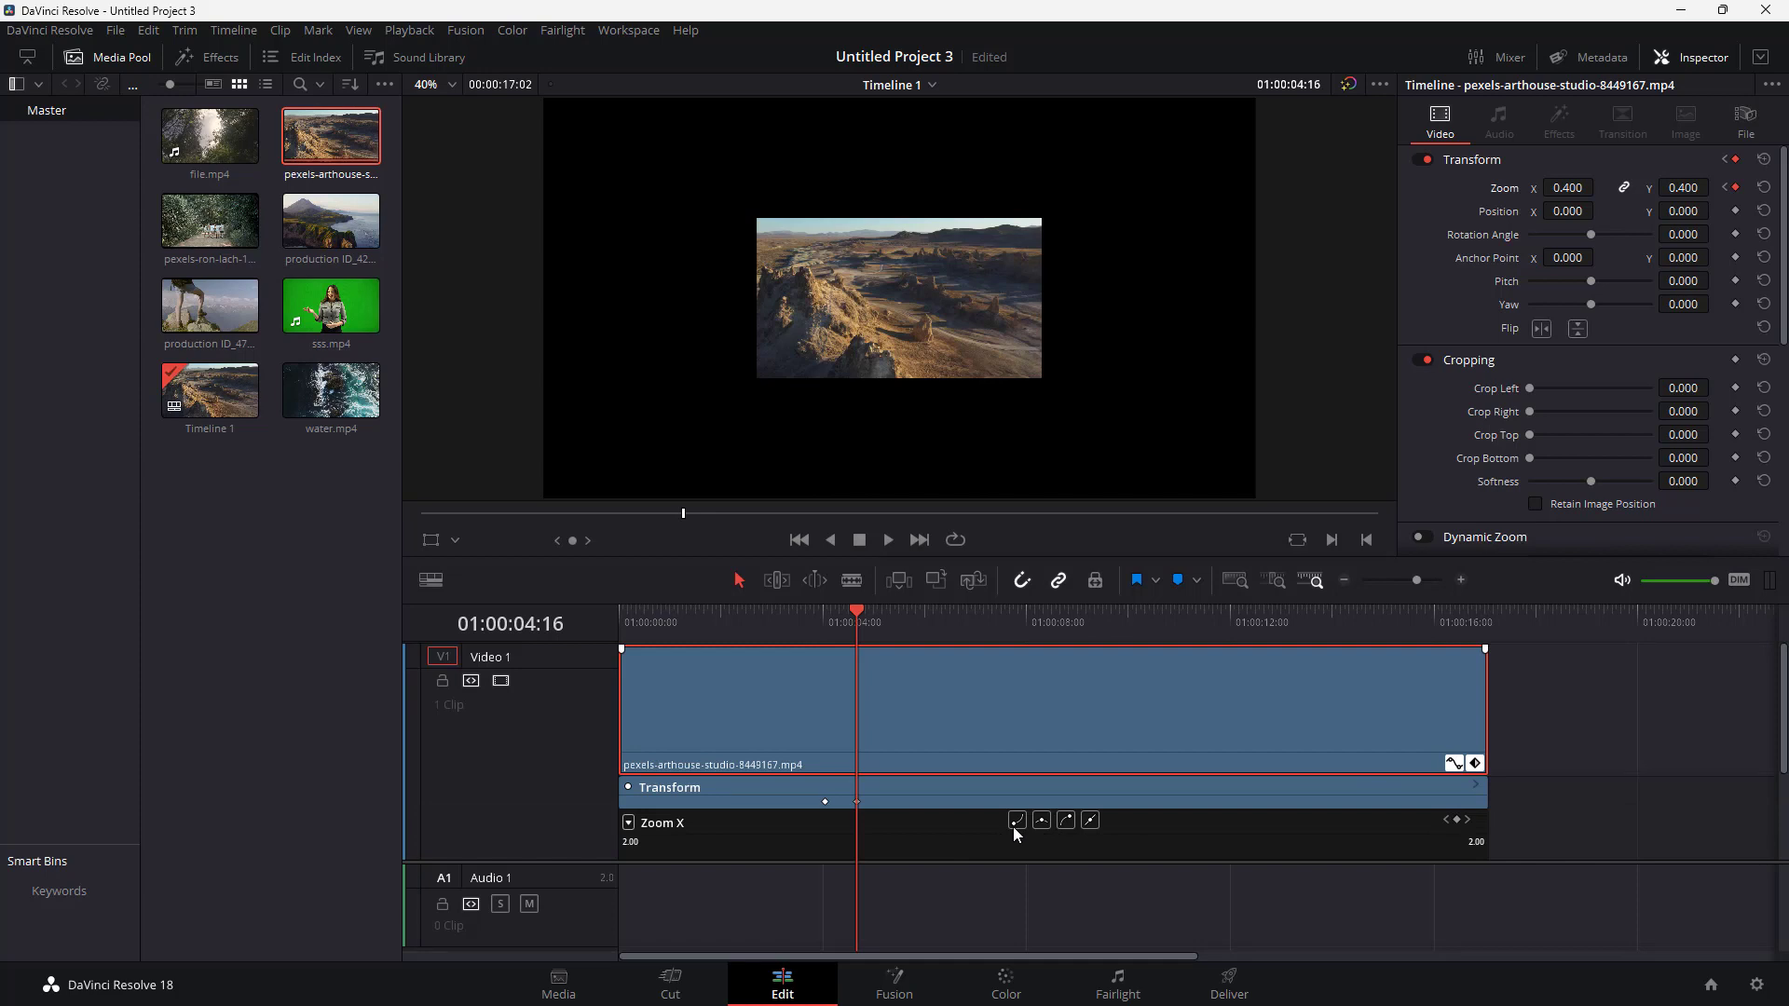
Compare linear interpolation with easing on the first zoom keyframe at 01:00:04:01, keep the eased curve, and play back the animation
drag(857, 609, 823, 609)
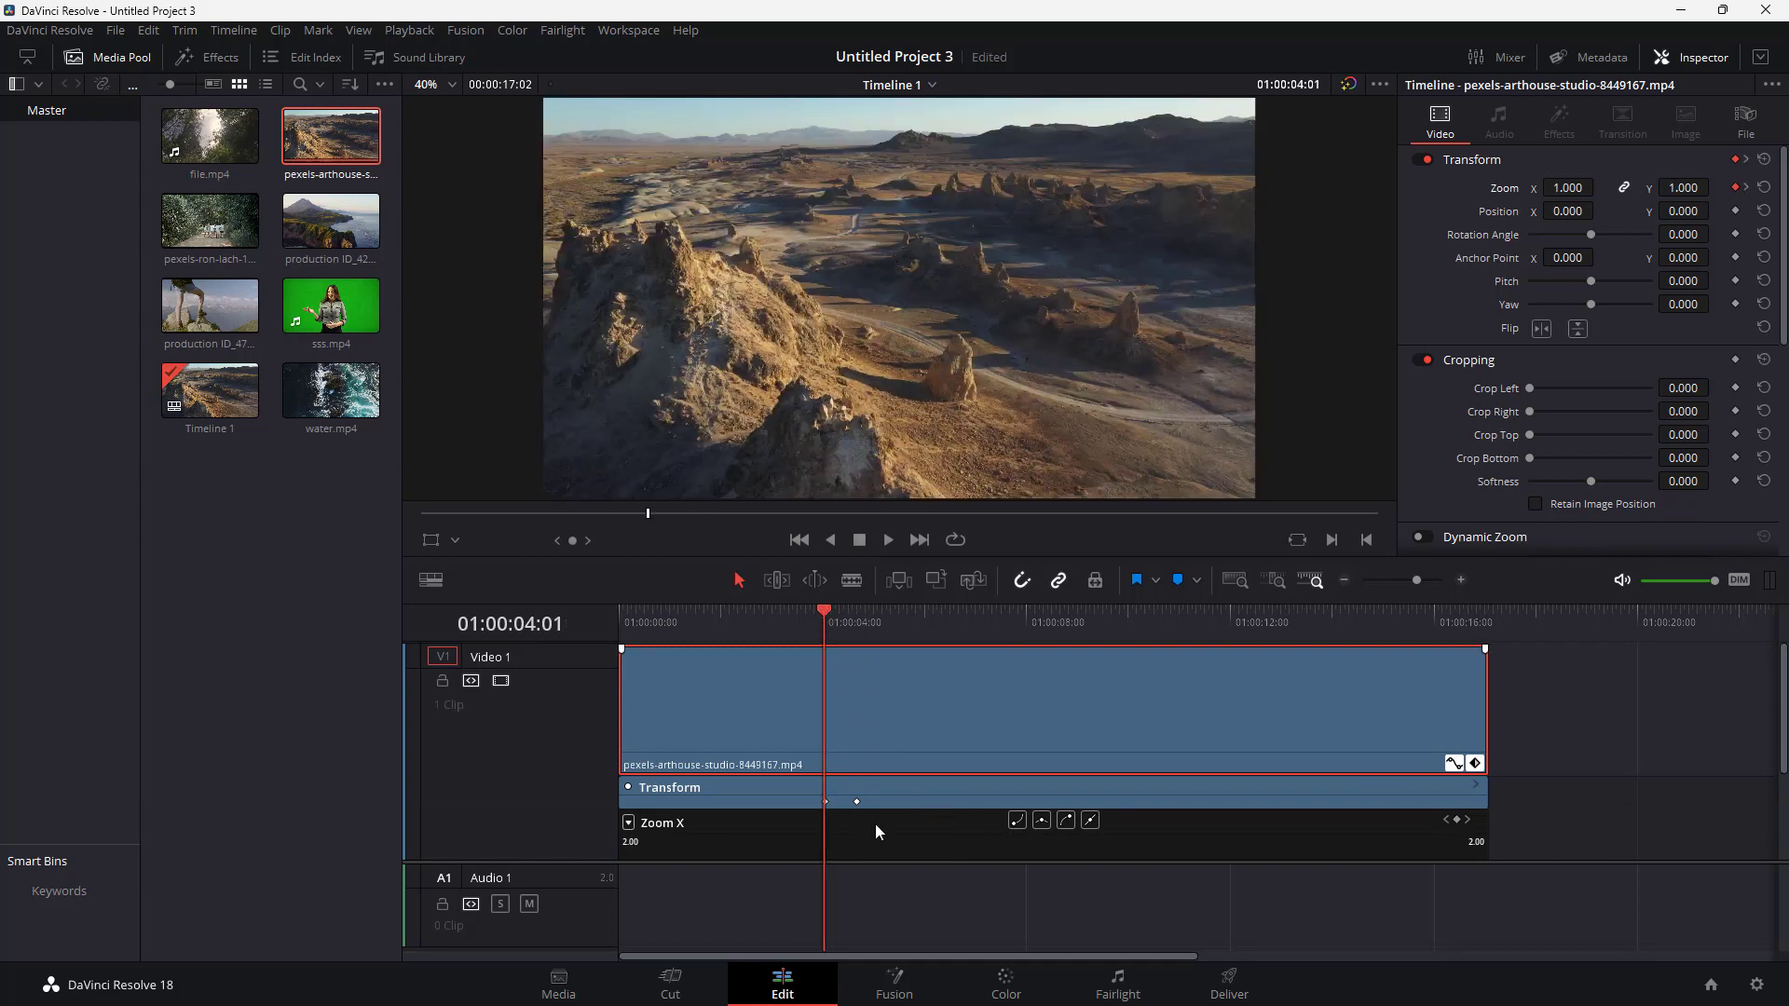
click(1090, 820)
click(885, 541)
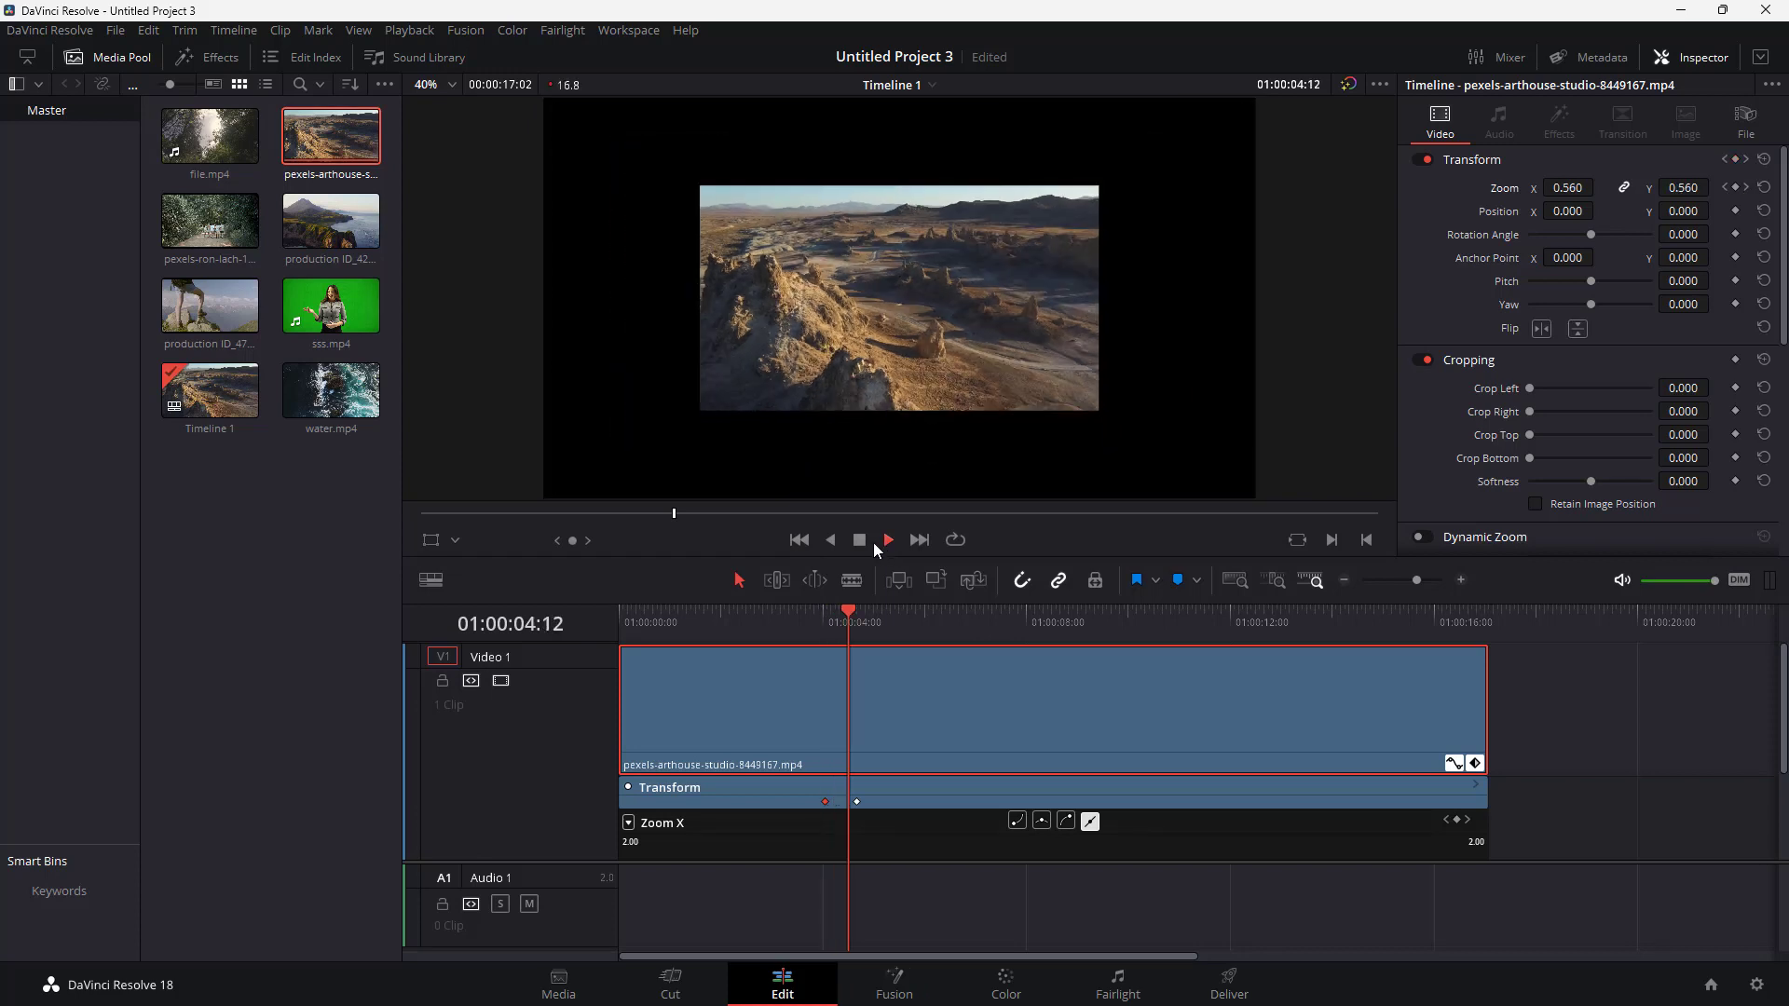
click(1019, 823)
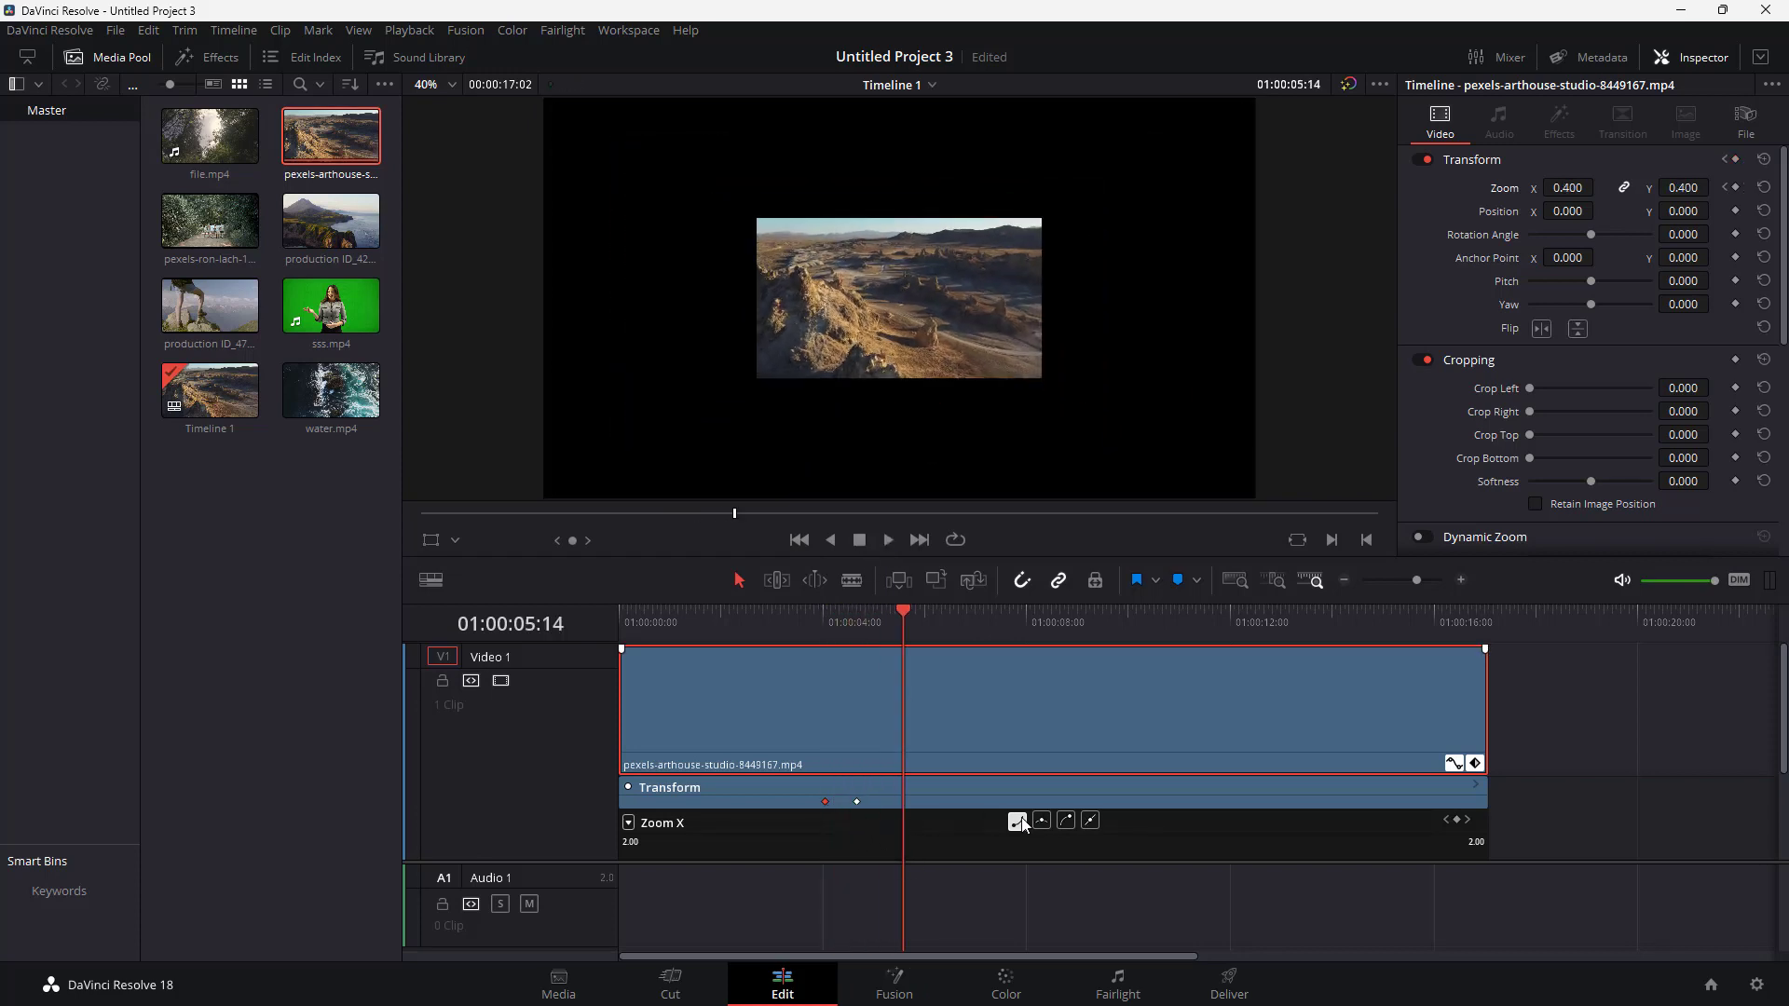
click(810, 623)
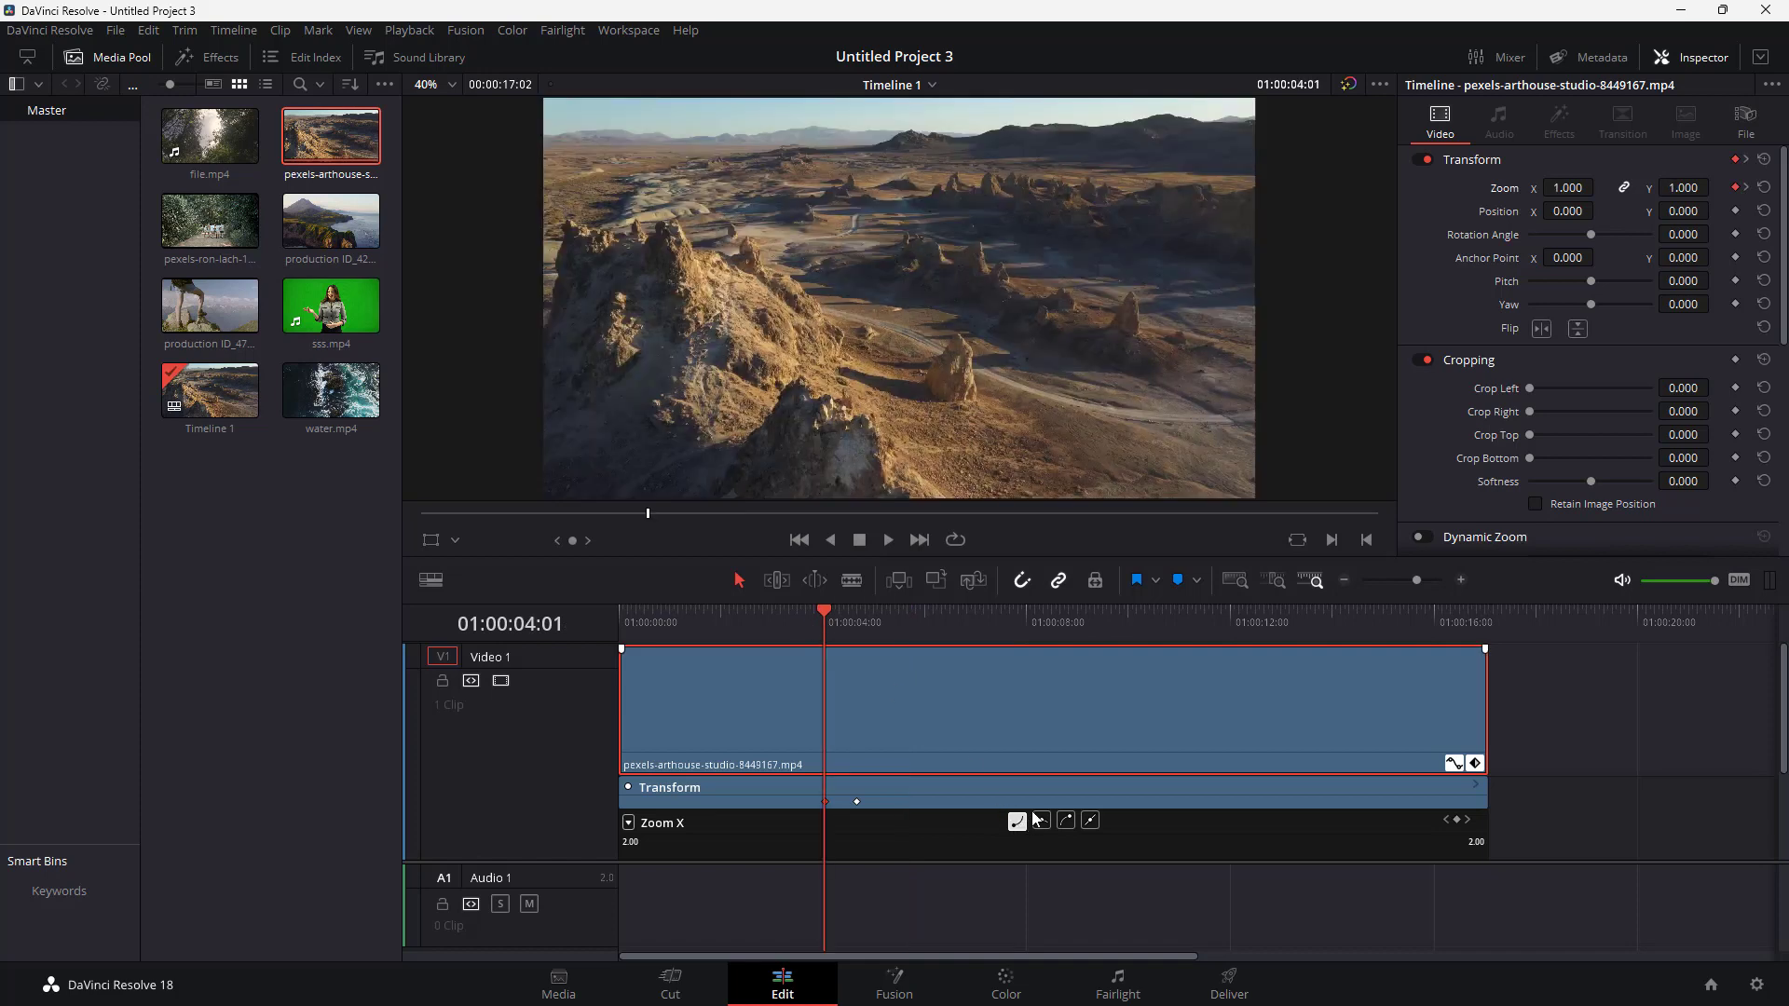
click(888, 541)
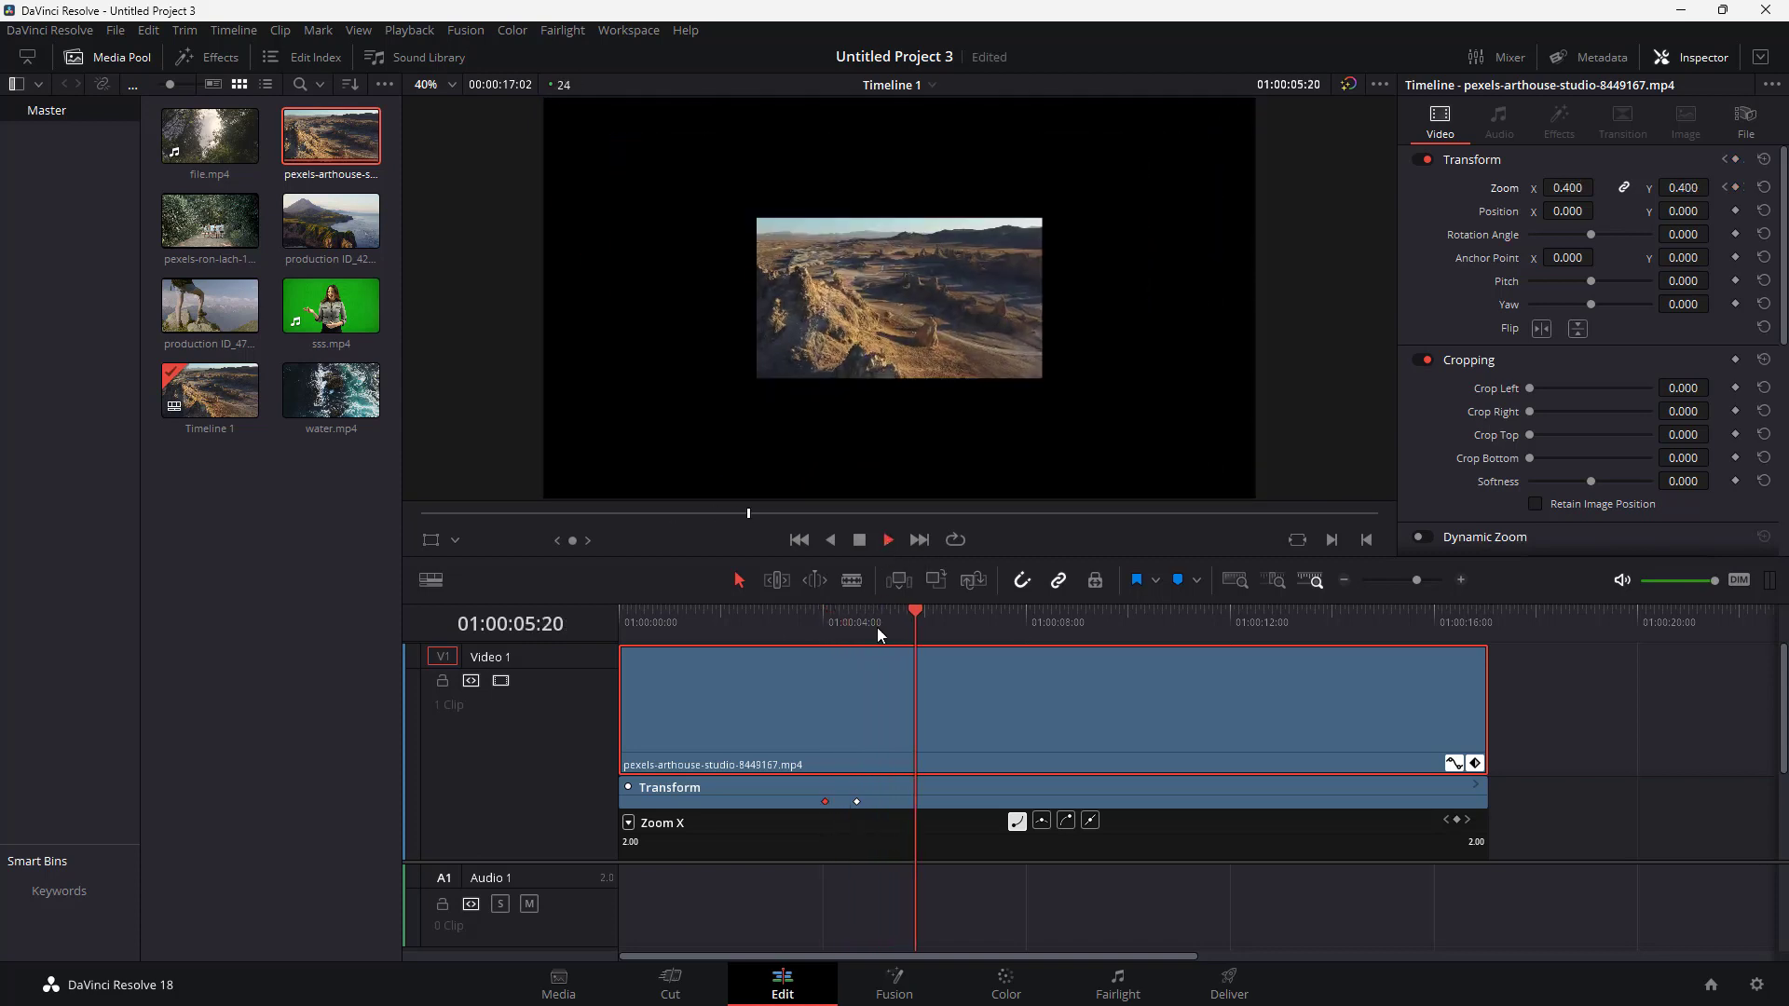
click(859, 539)
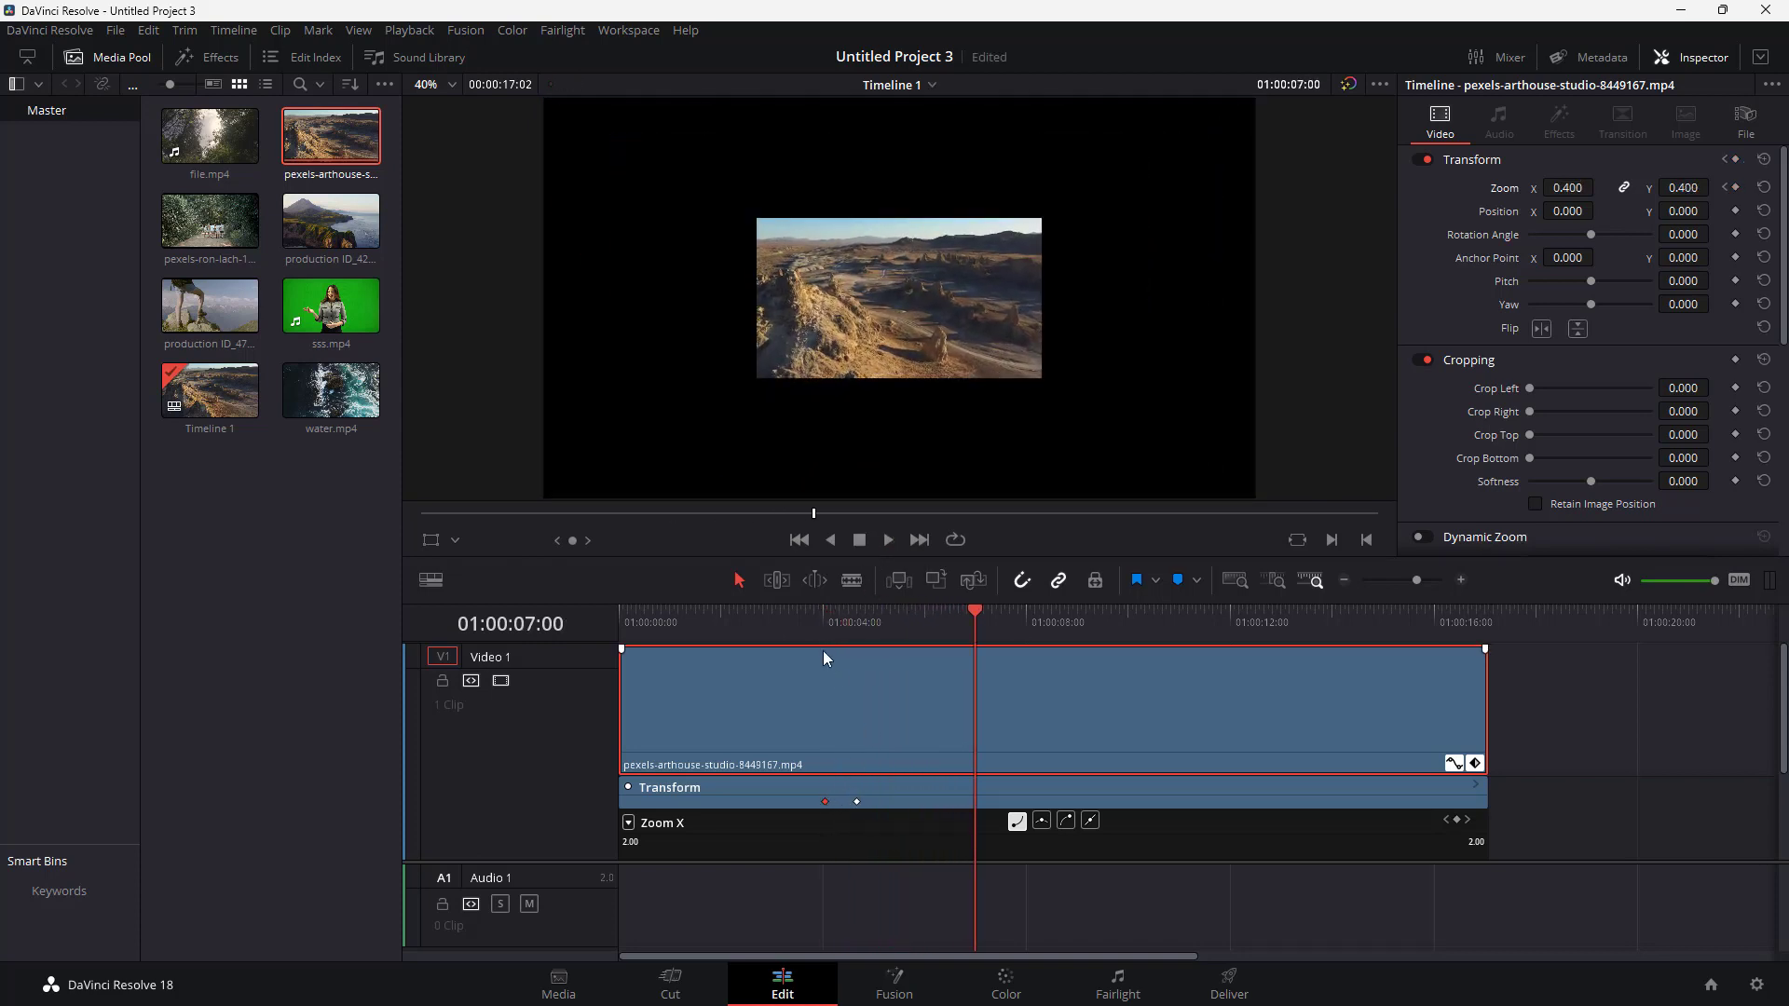
Apply an eased curve to the second zoom keyframe at 01:00:04:16, play back the animation, and check the curve parameter list
click(857, 801)
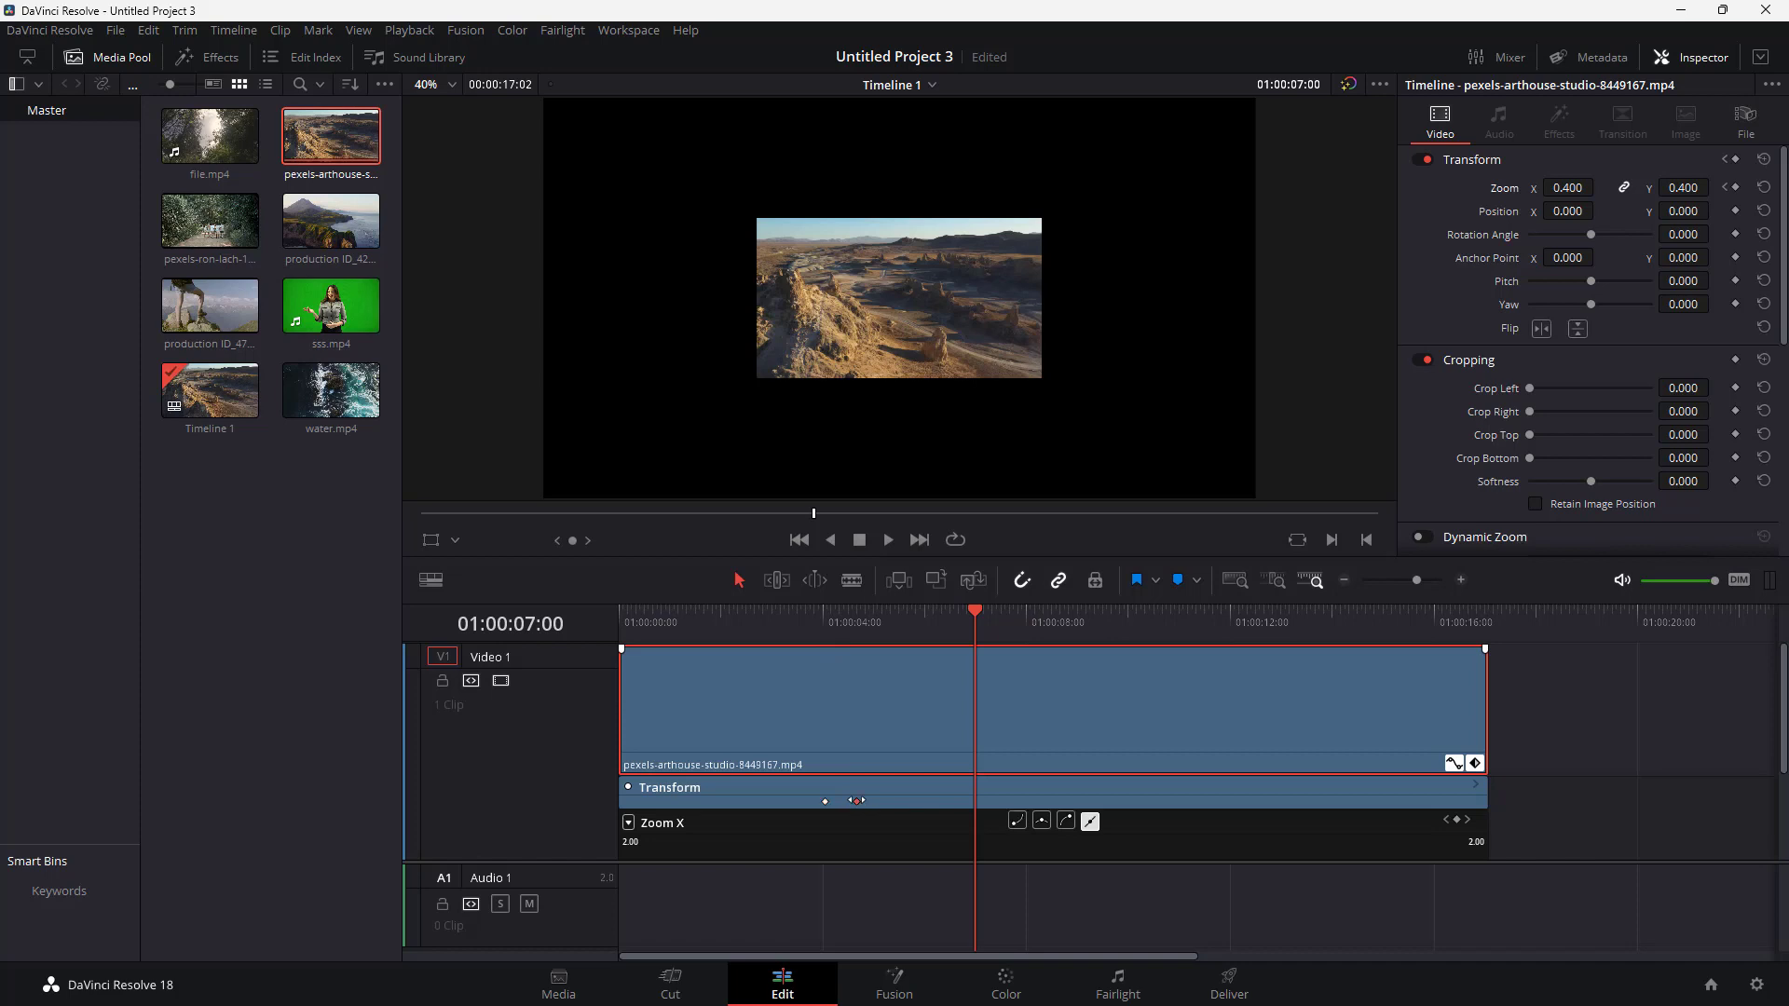
click(1065, 823)
click(809, 626)
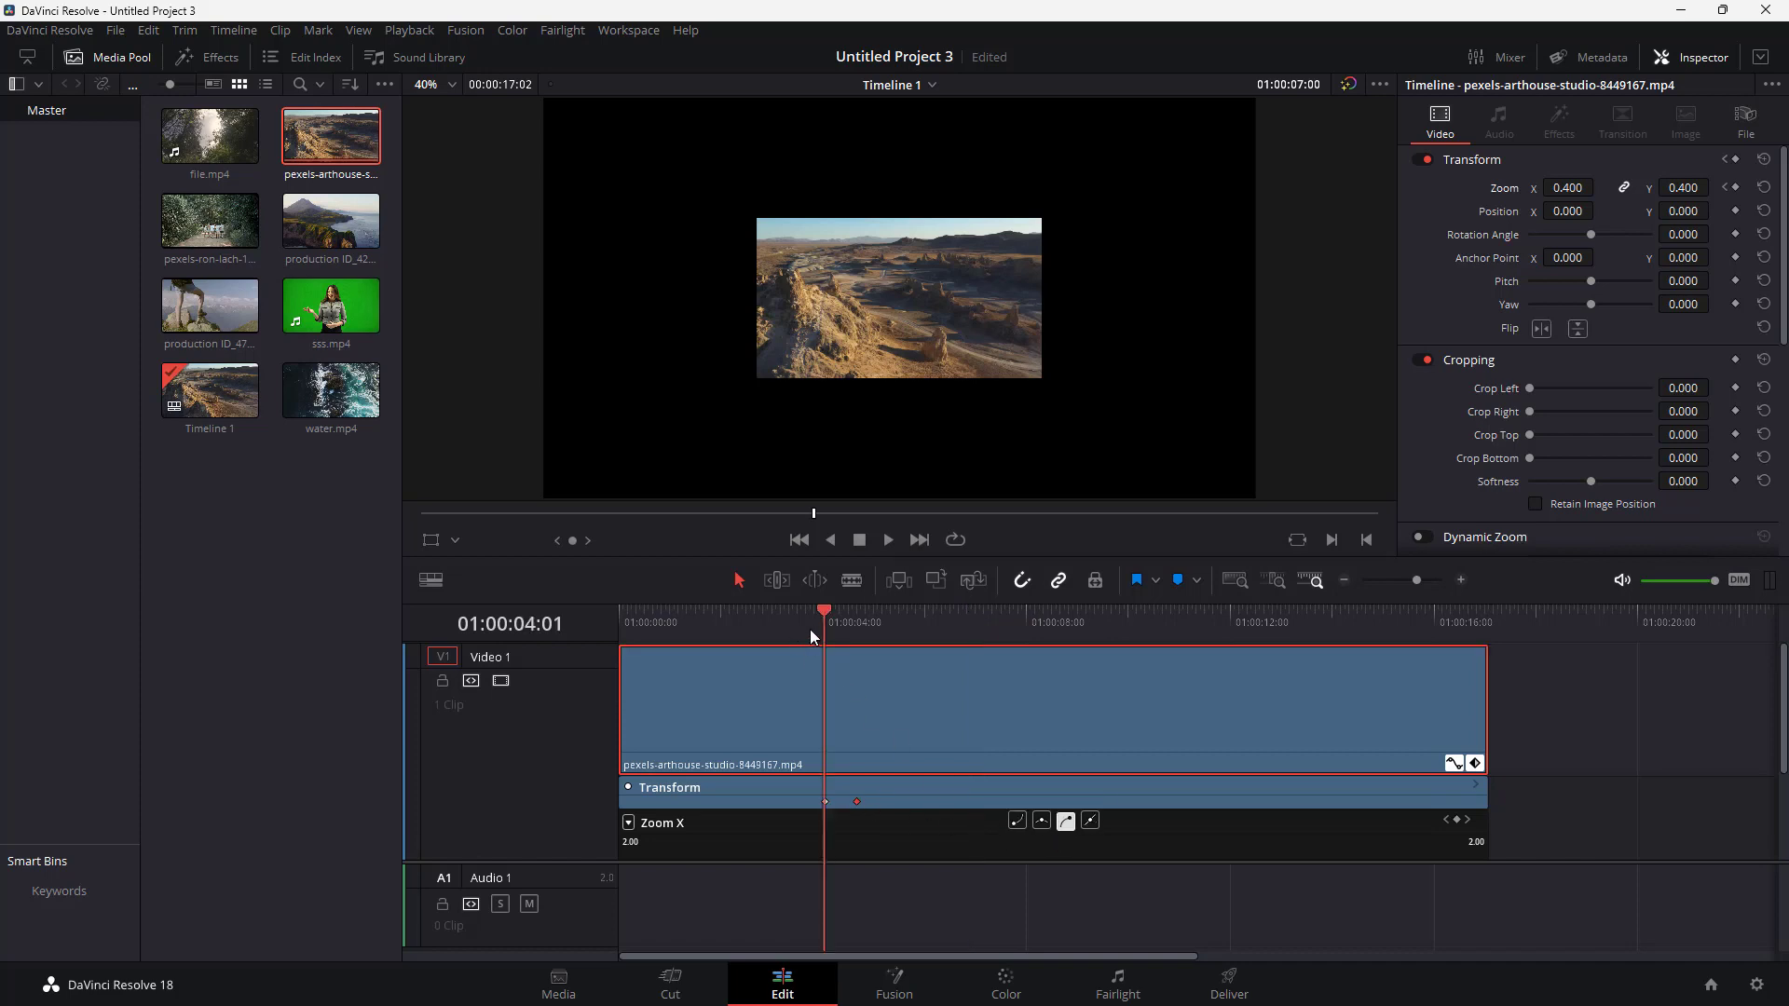
click(886, 537)
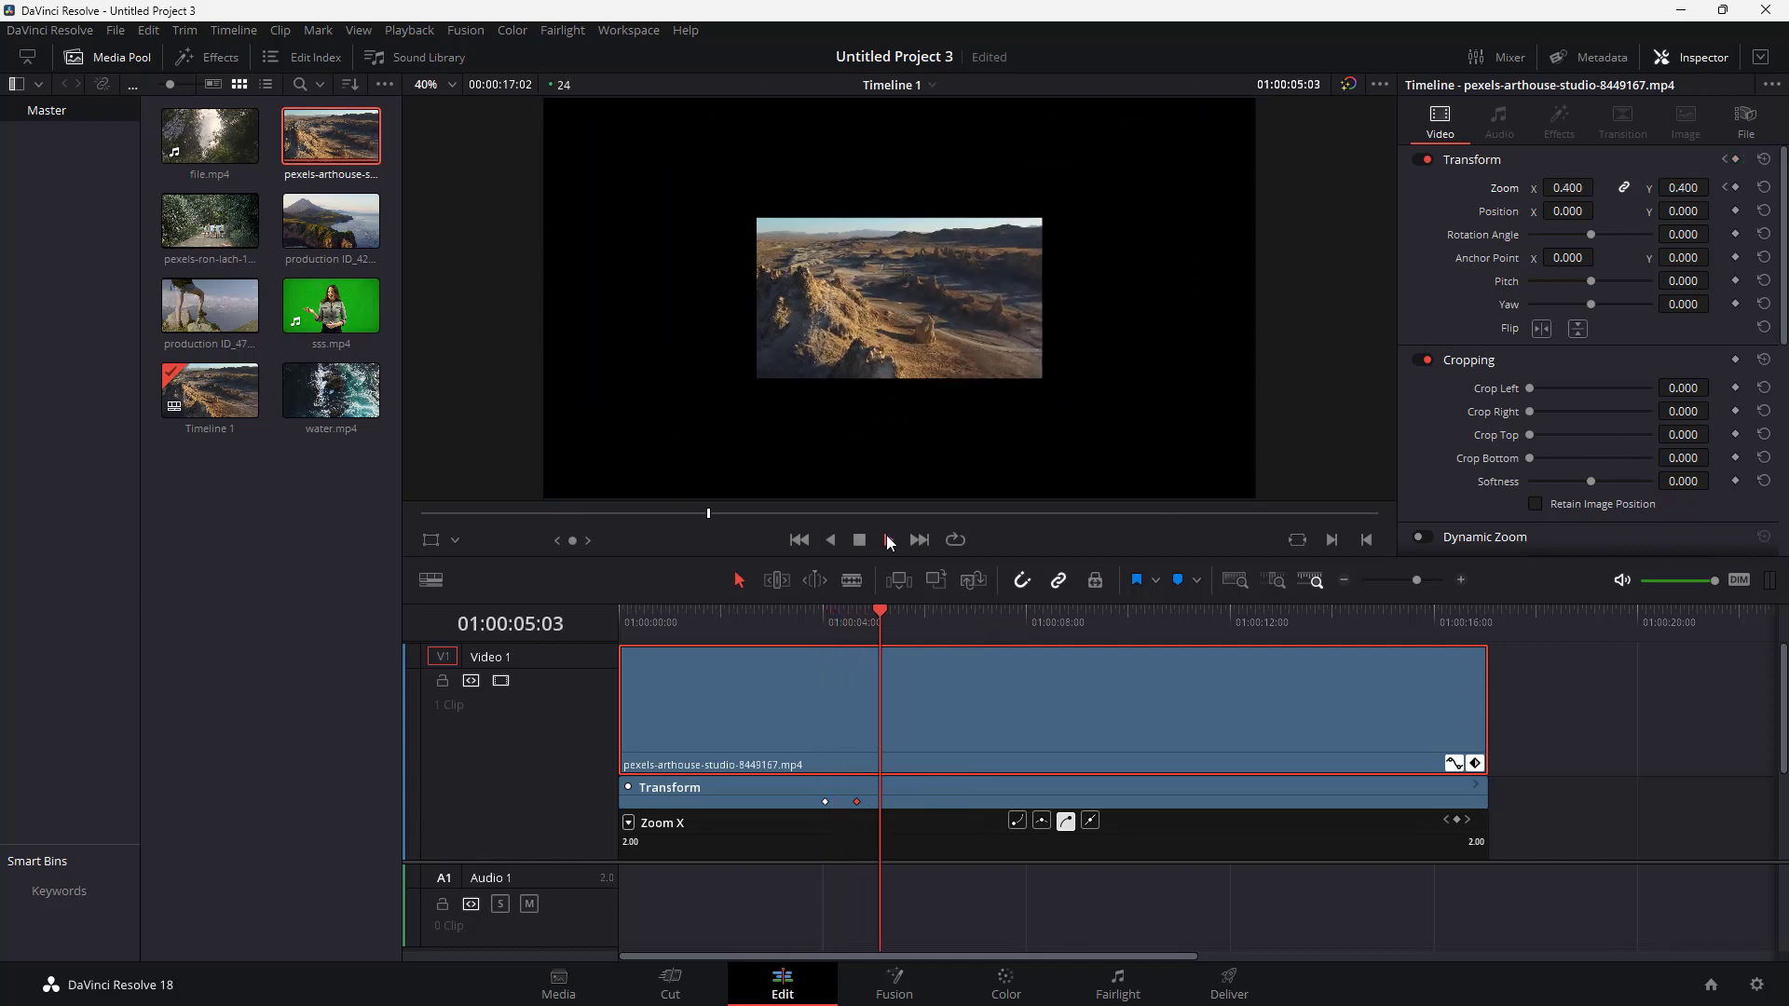
click(861, 540)
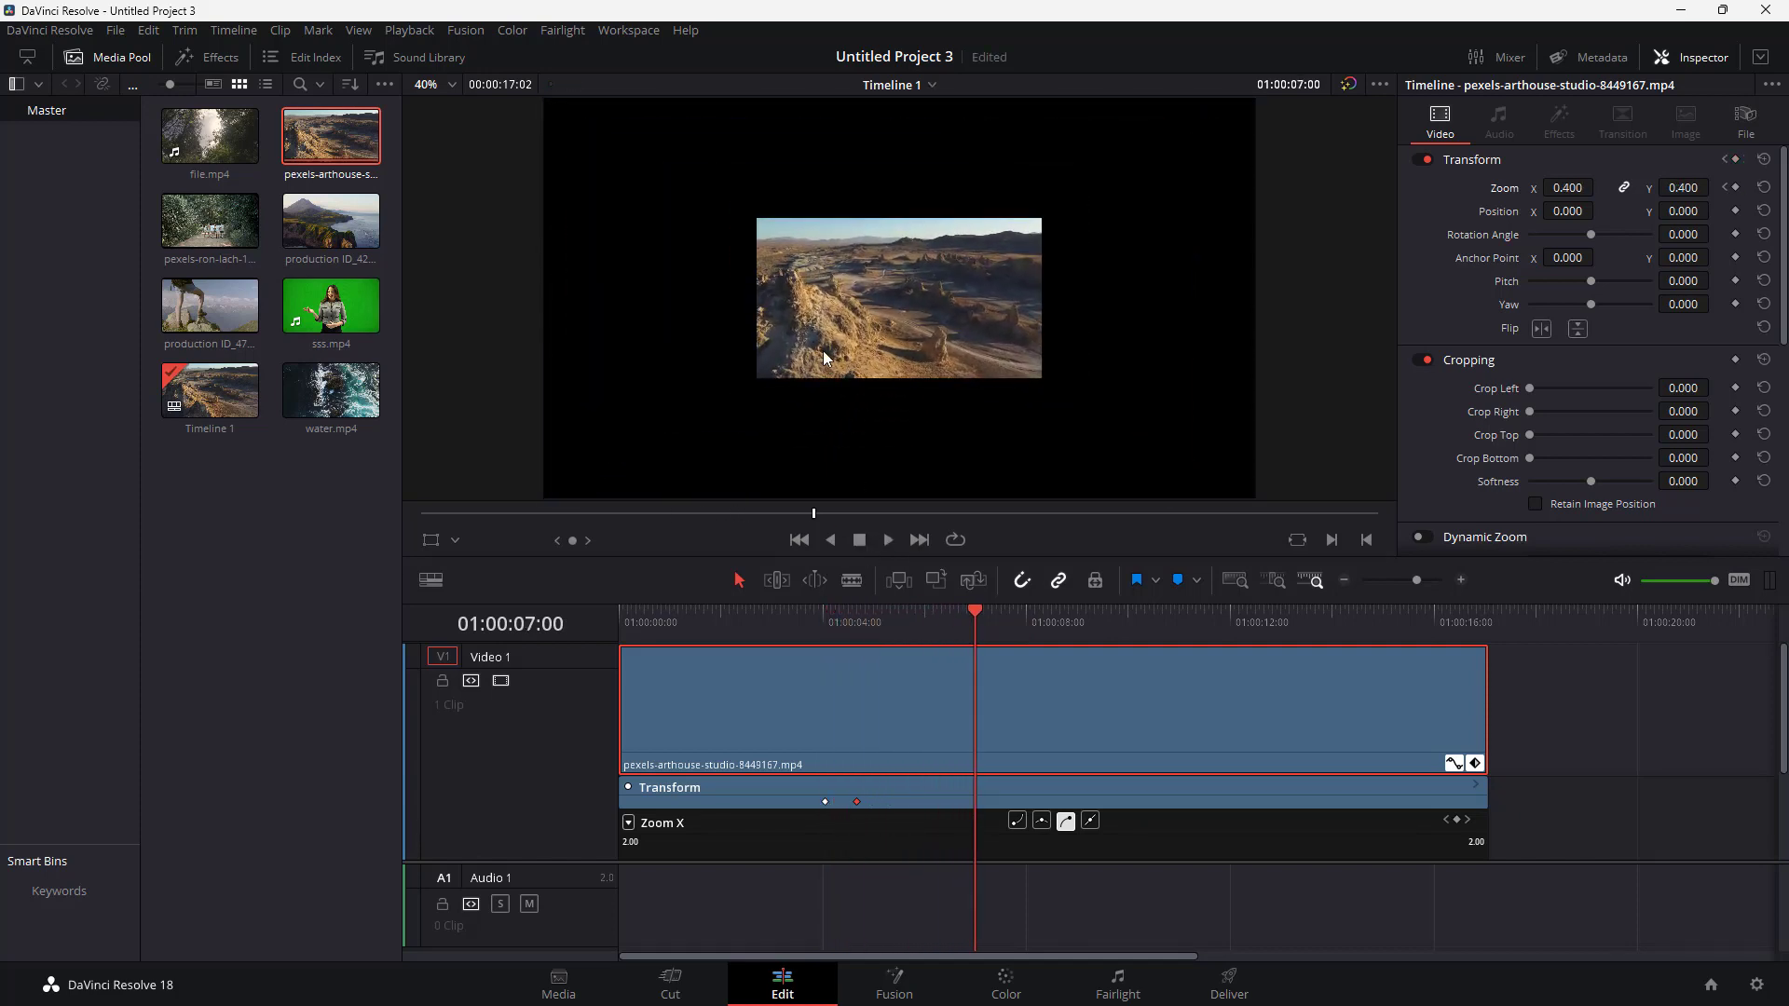
click(628, 823)
click(823, 829)
Move the clip to position X -446, Y 226 and keyframe its position at 01:00:05:08
click(885, 621)
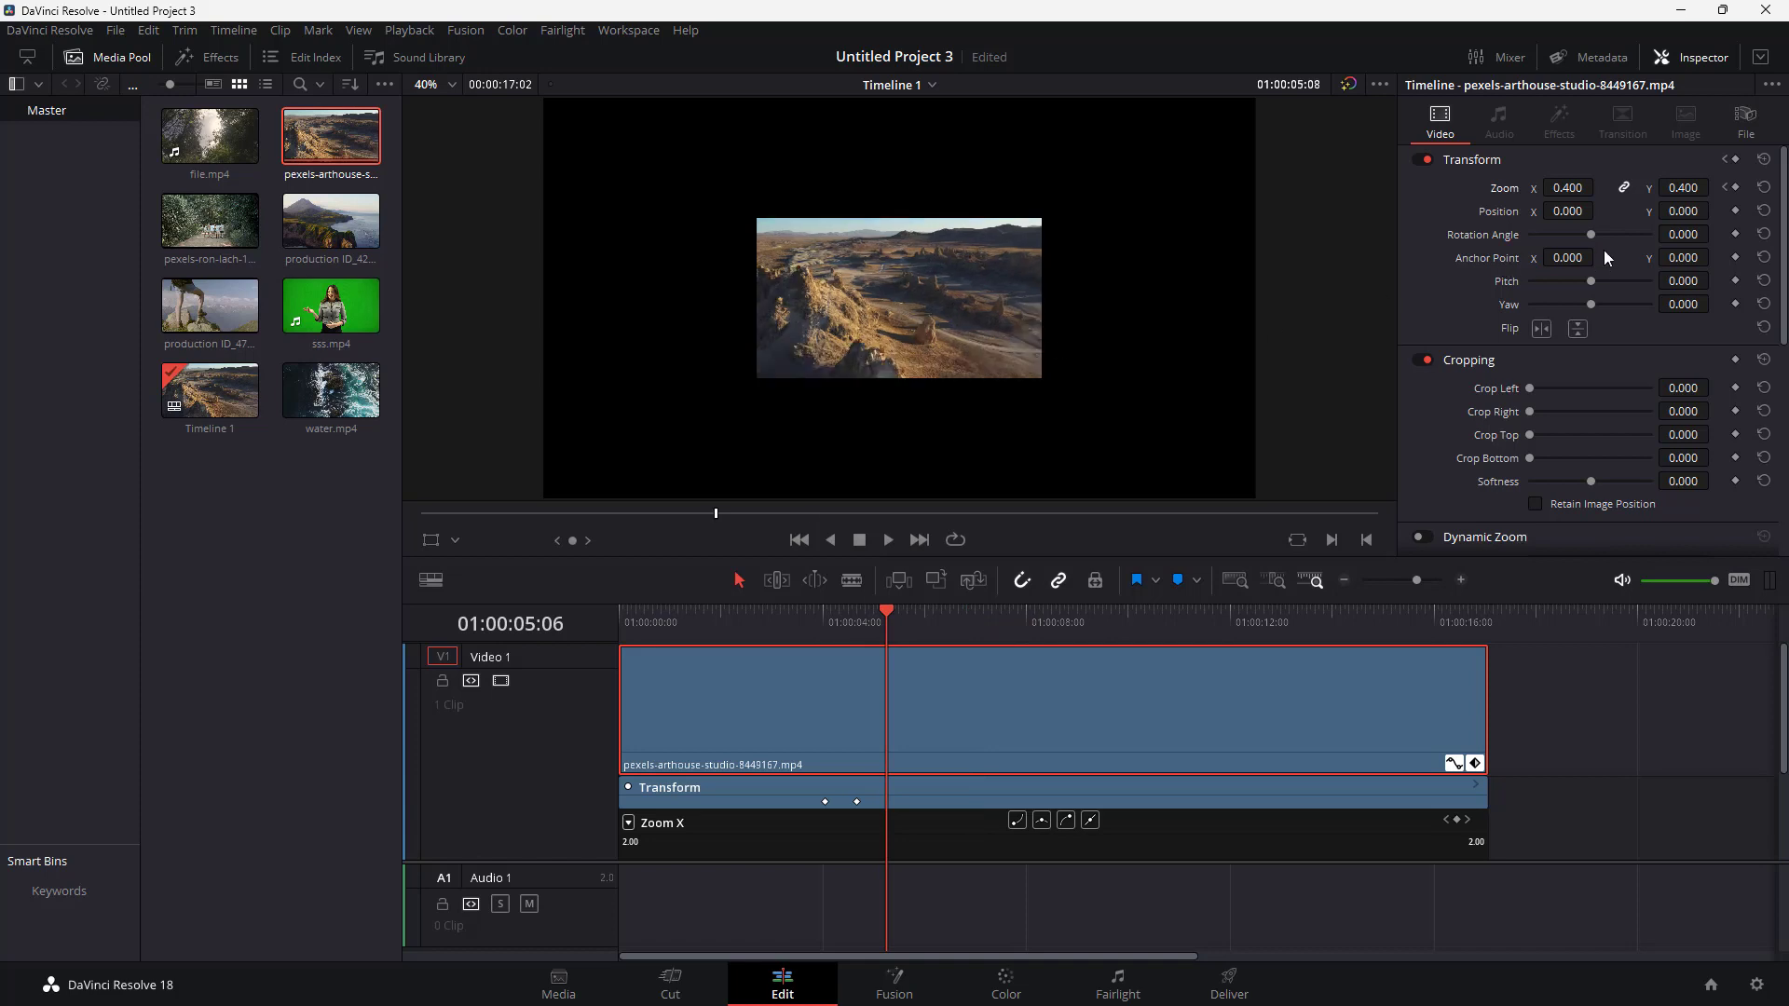
drag(1579, 210, 1500, 211)
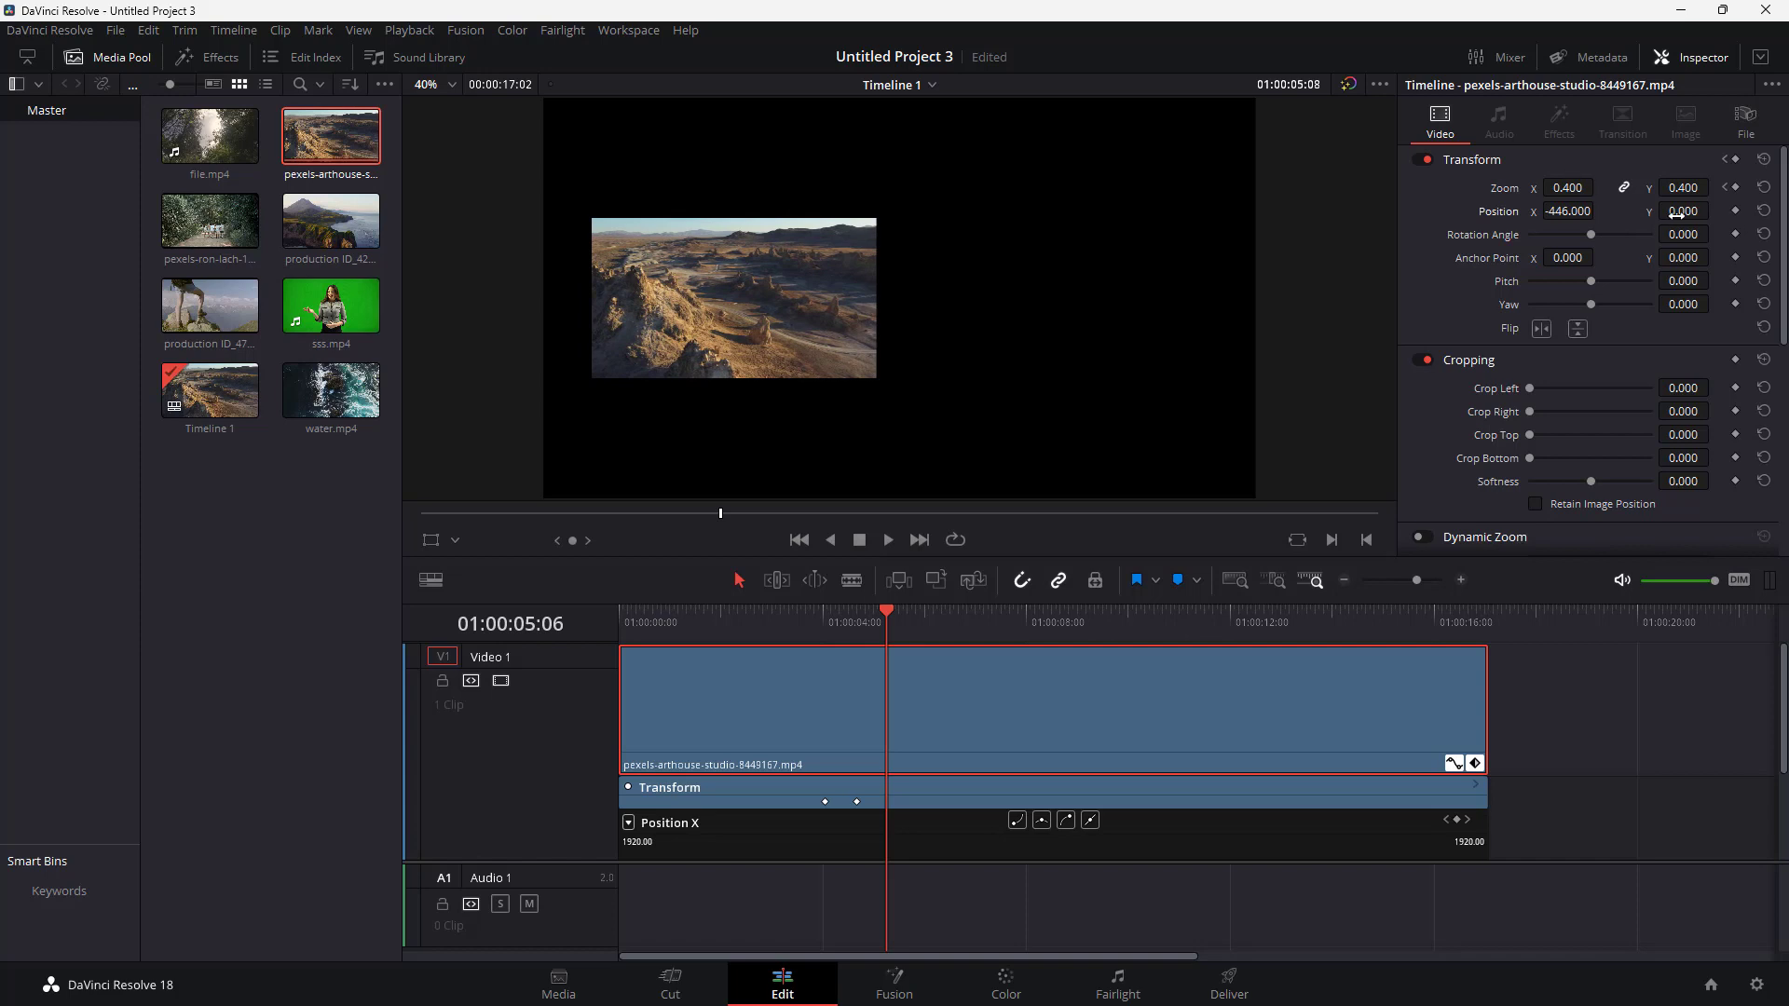
drag(1682, 210, 1714, 211)
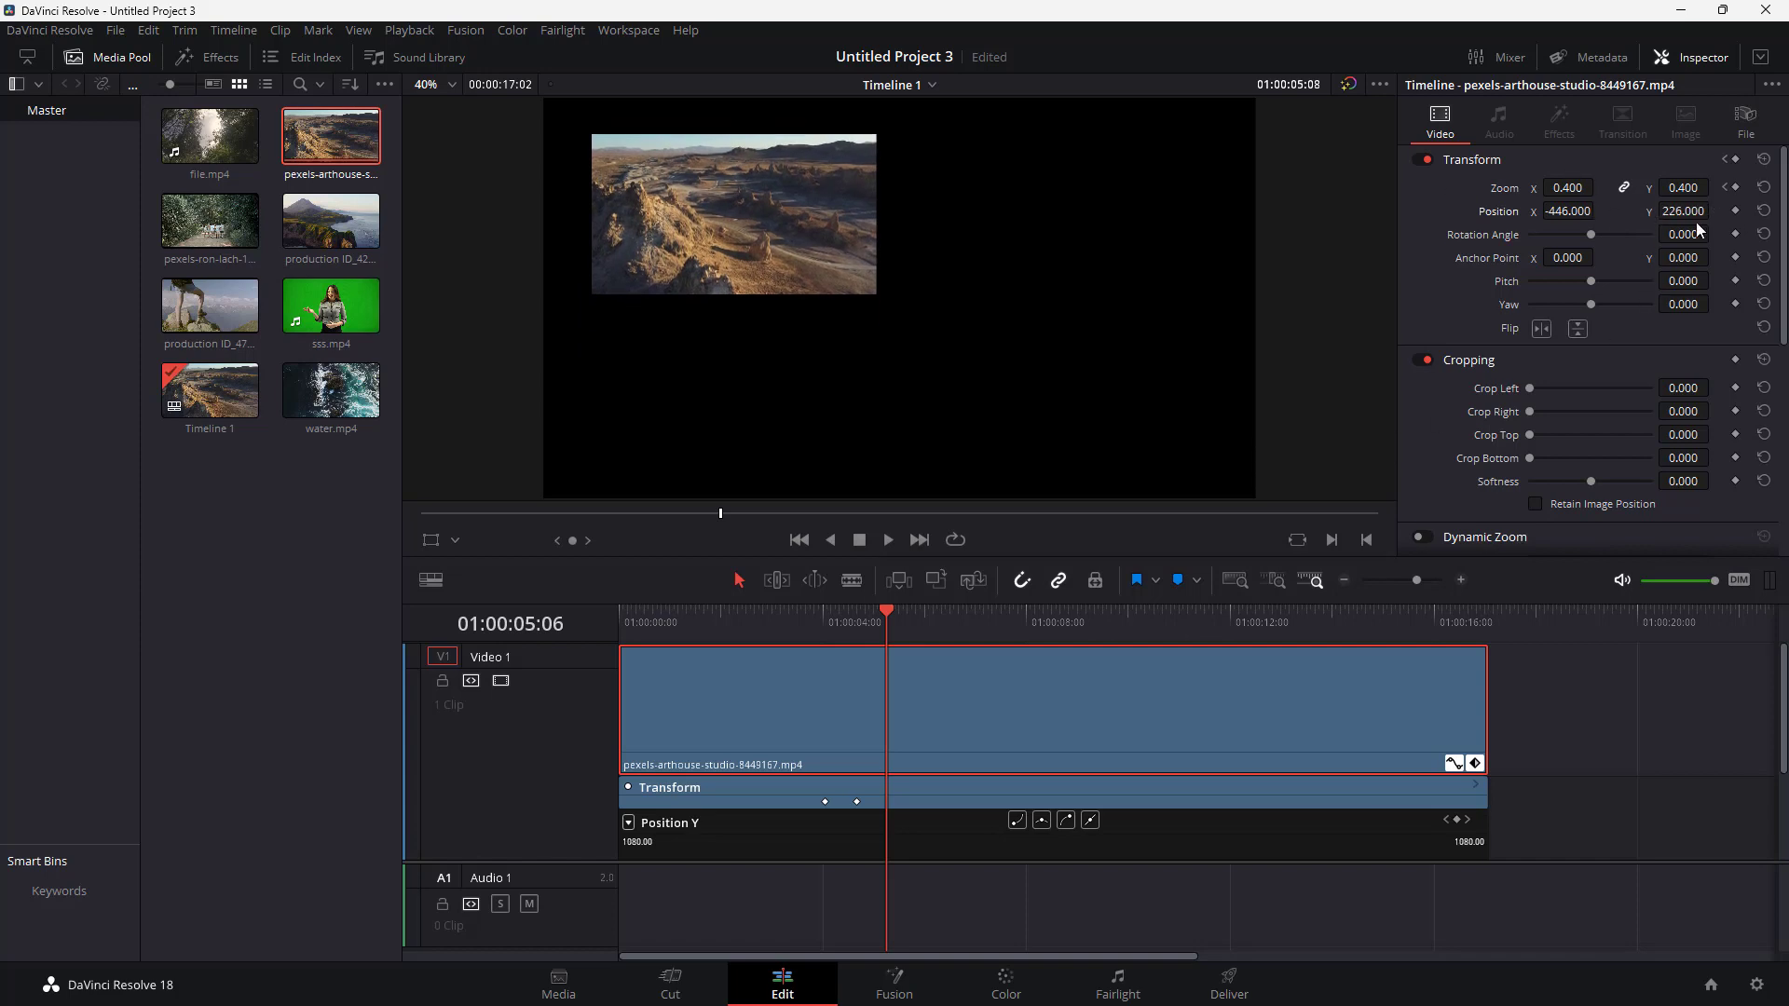
click(1736, 211)
click(890, 612)
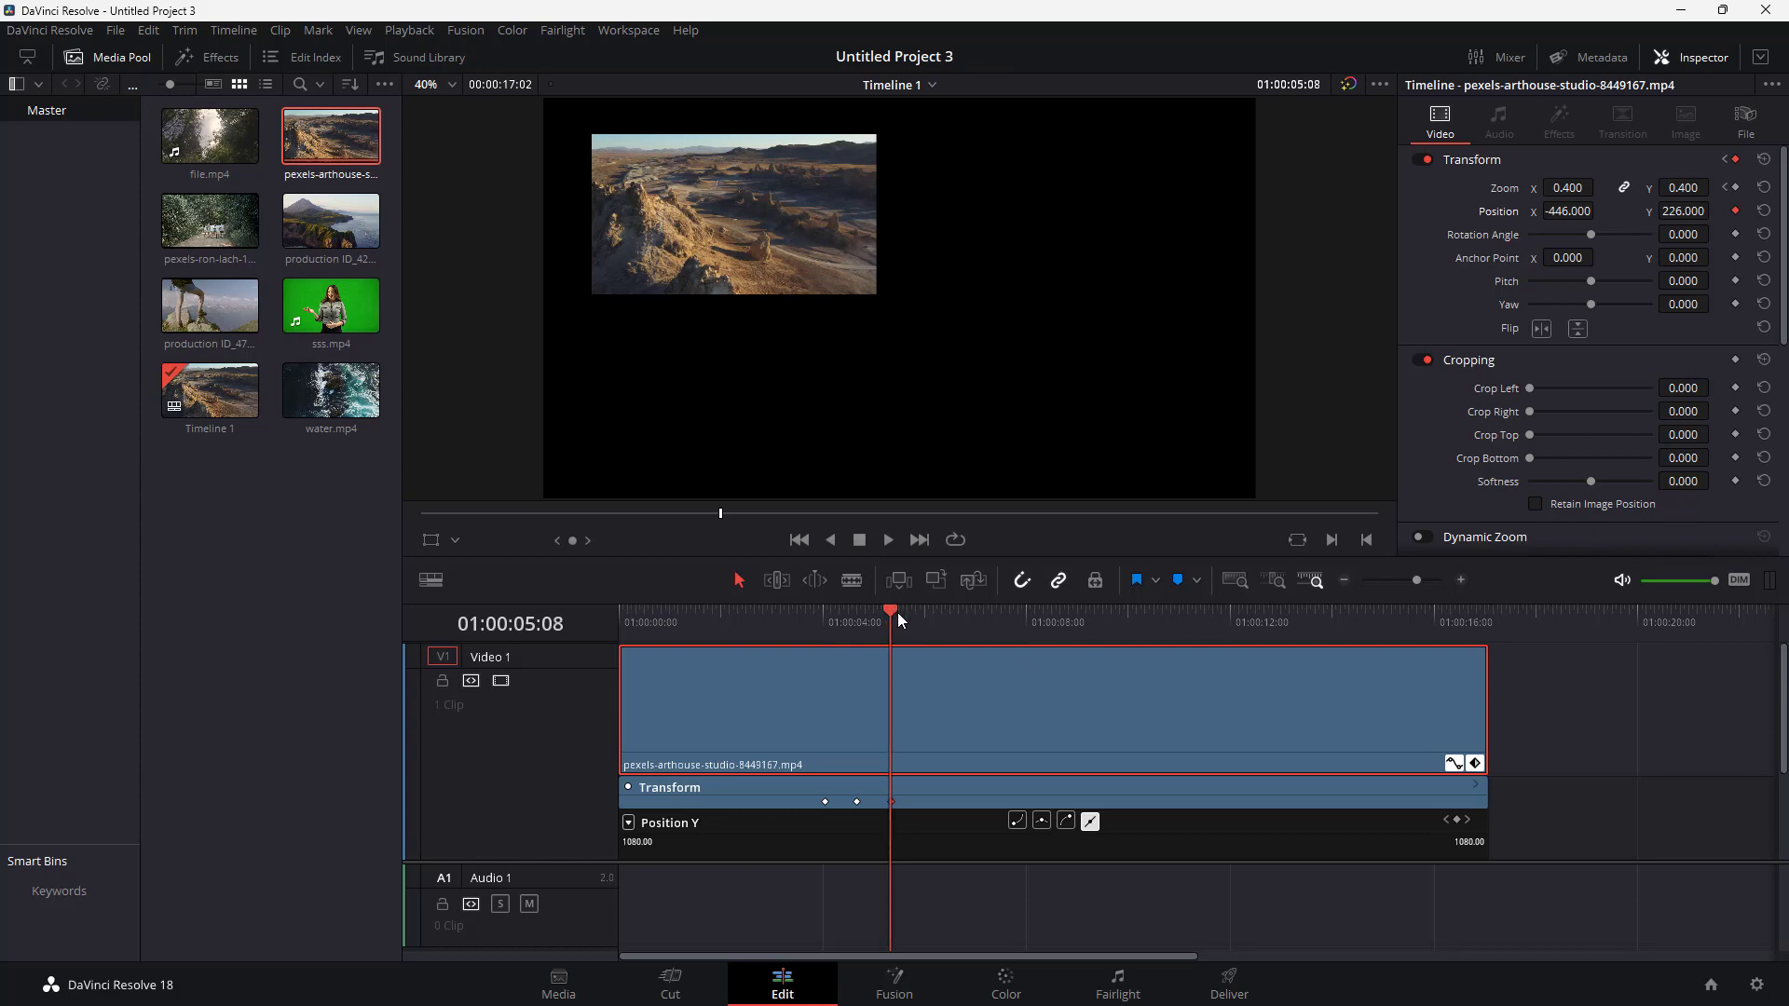
Move the playhead to 01:00:05:21 and expand the Transform keyframe track into separate zoom and position rows
drag(890, 617, 918, 618)
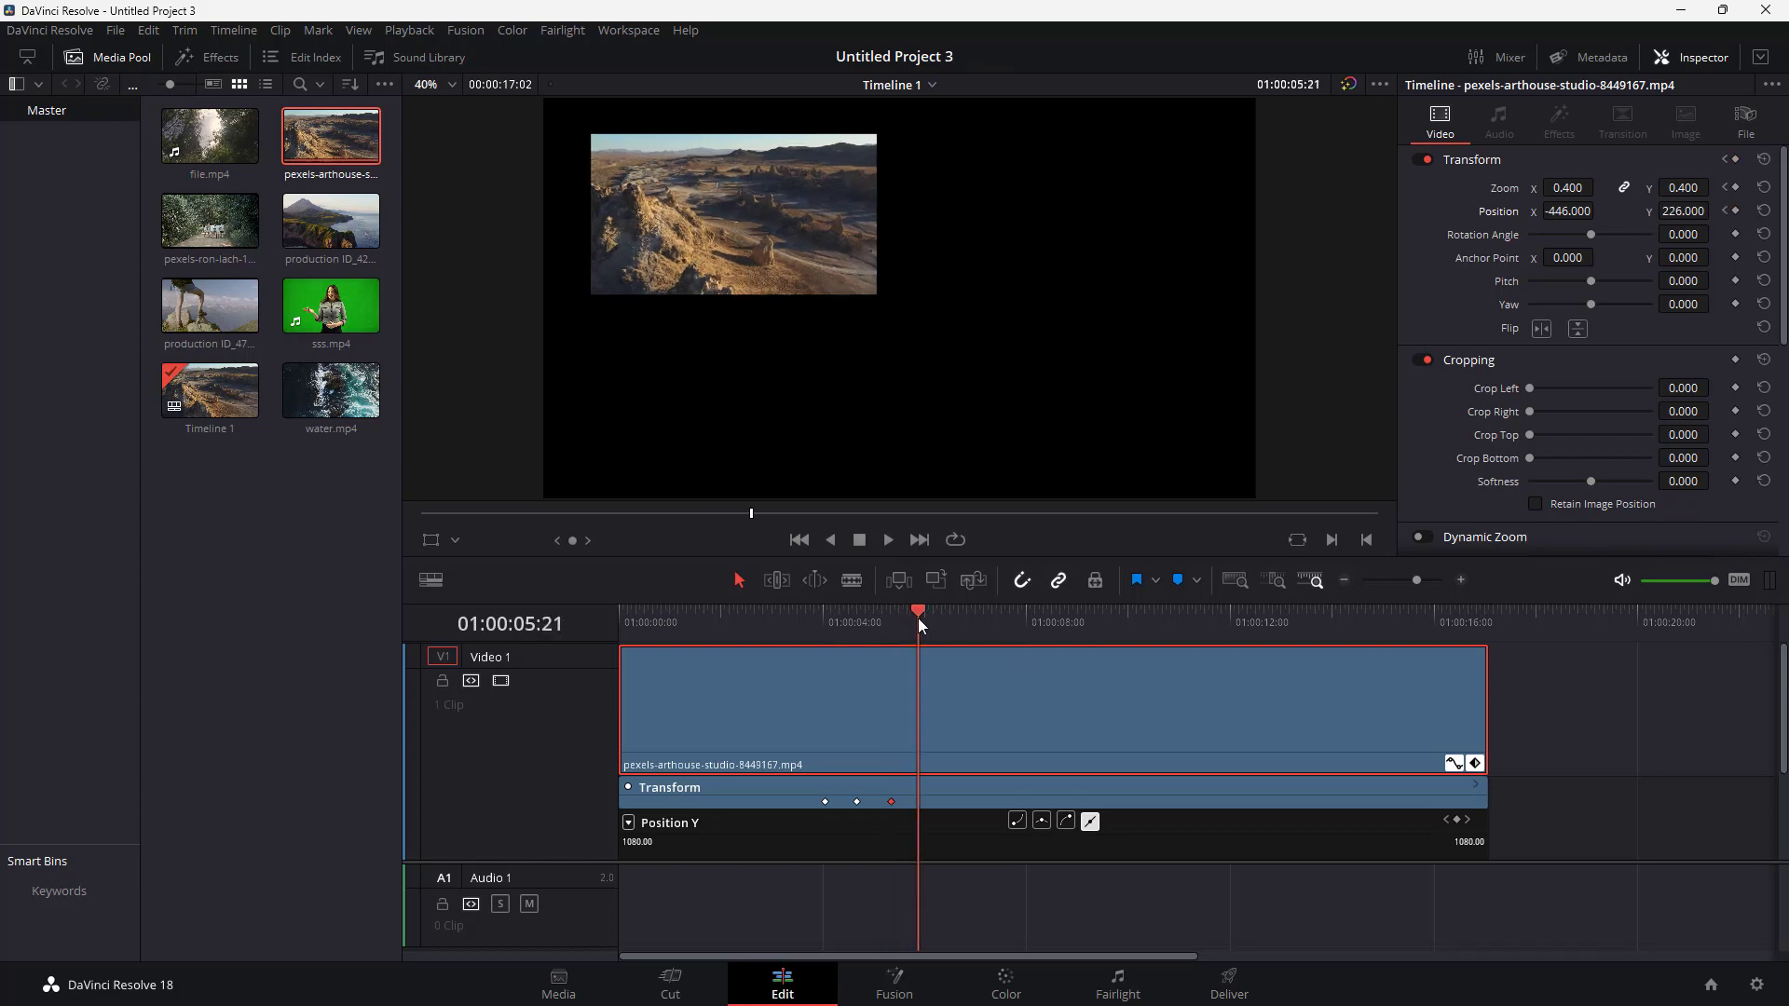
click(1475, 793)
click(913, 837)
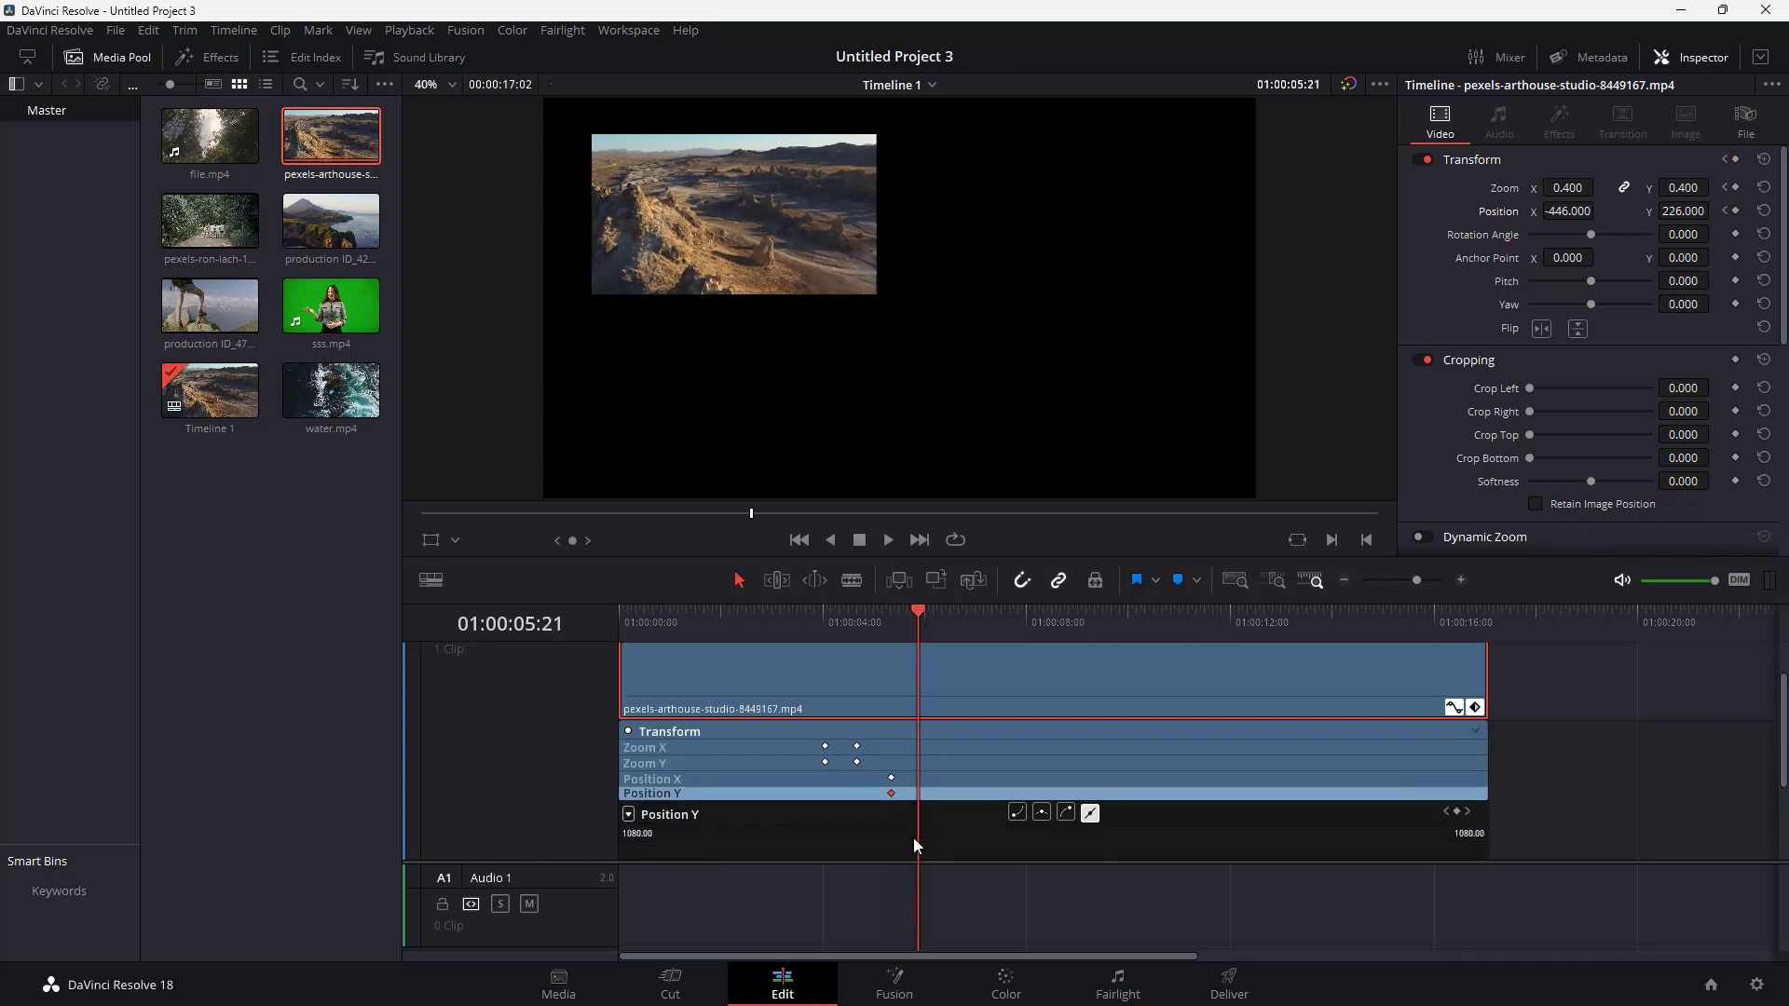
scroll(914, 807, down, 3)
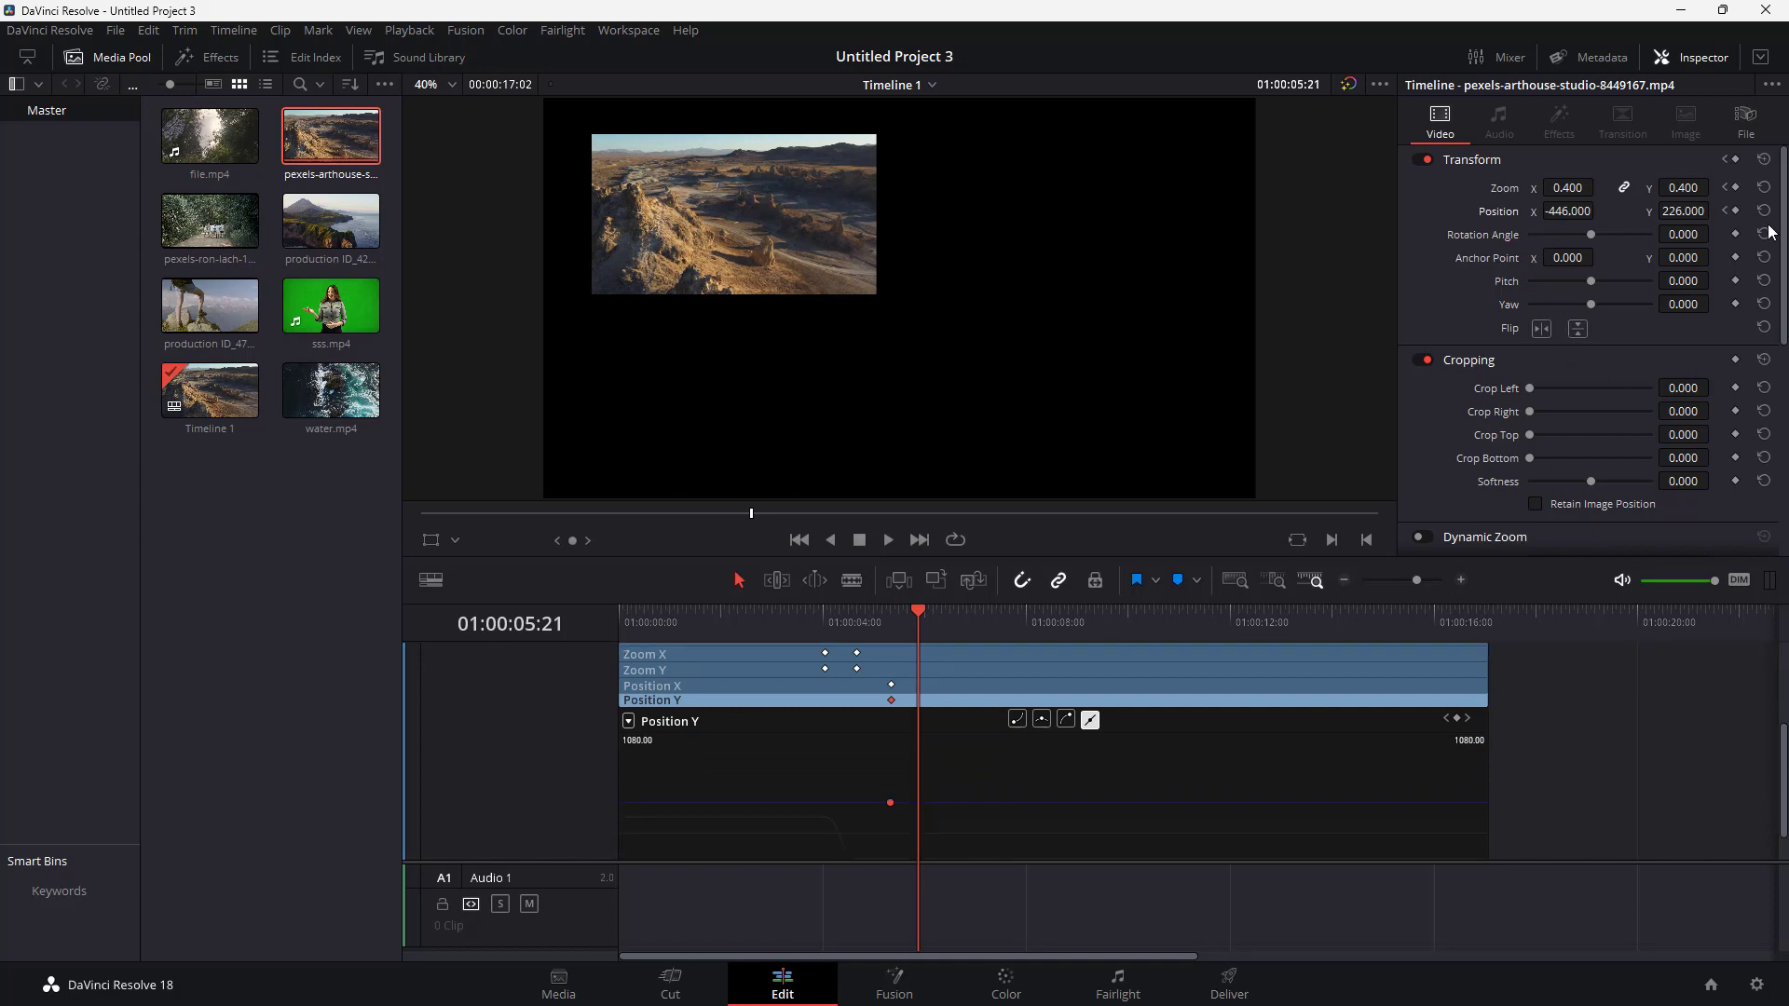
Keyframe the clip's position at X 465, Y -245 at 01:00:05:21, setting the rotation angle to 0
drag(1574, 210, 1703, 250)
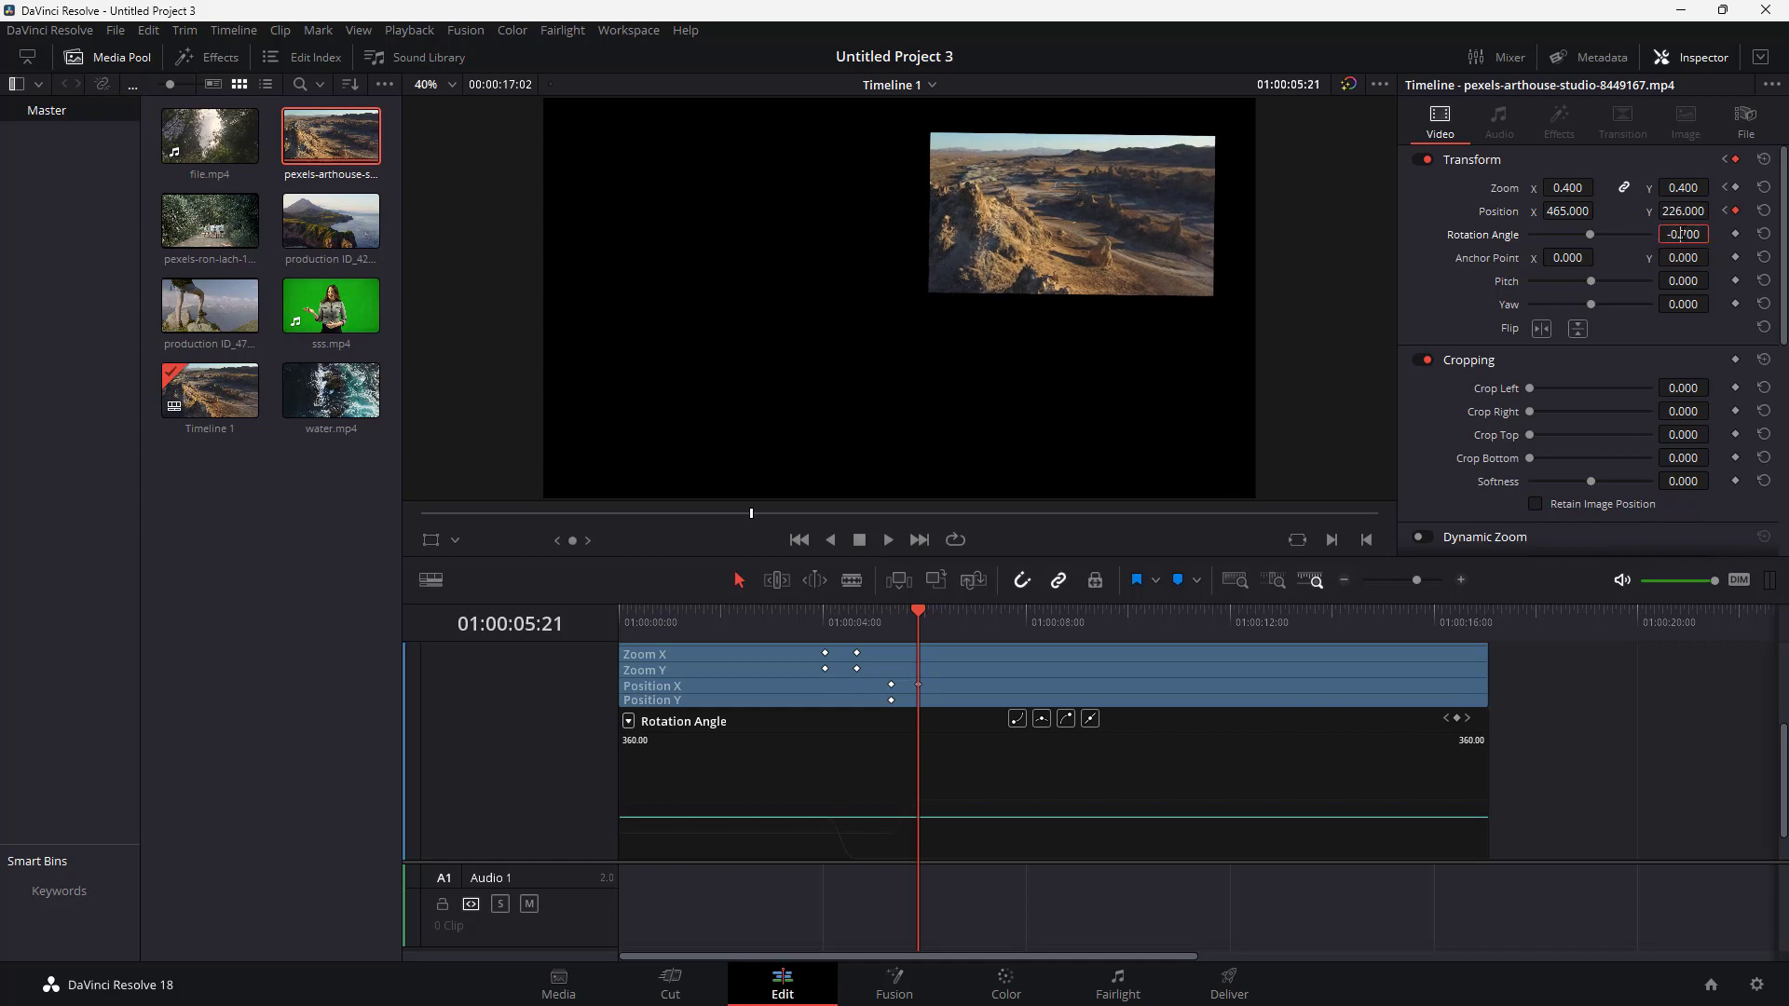
key(ctrl+a)
text(0)
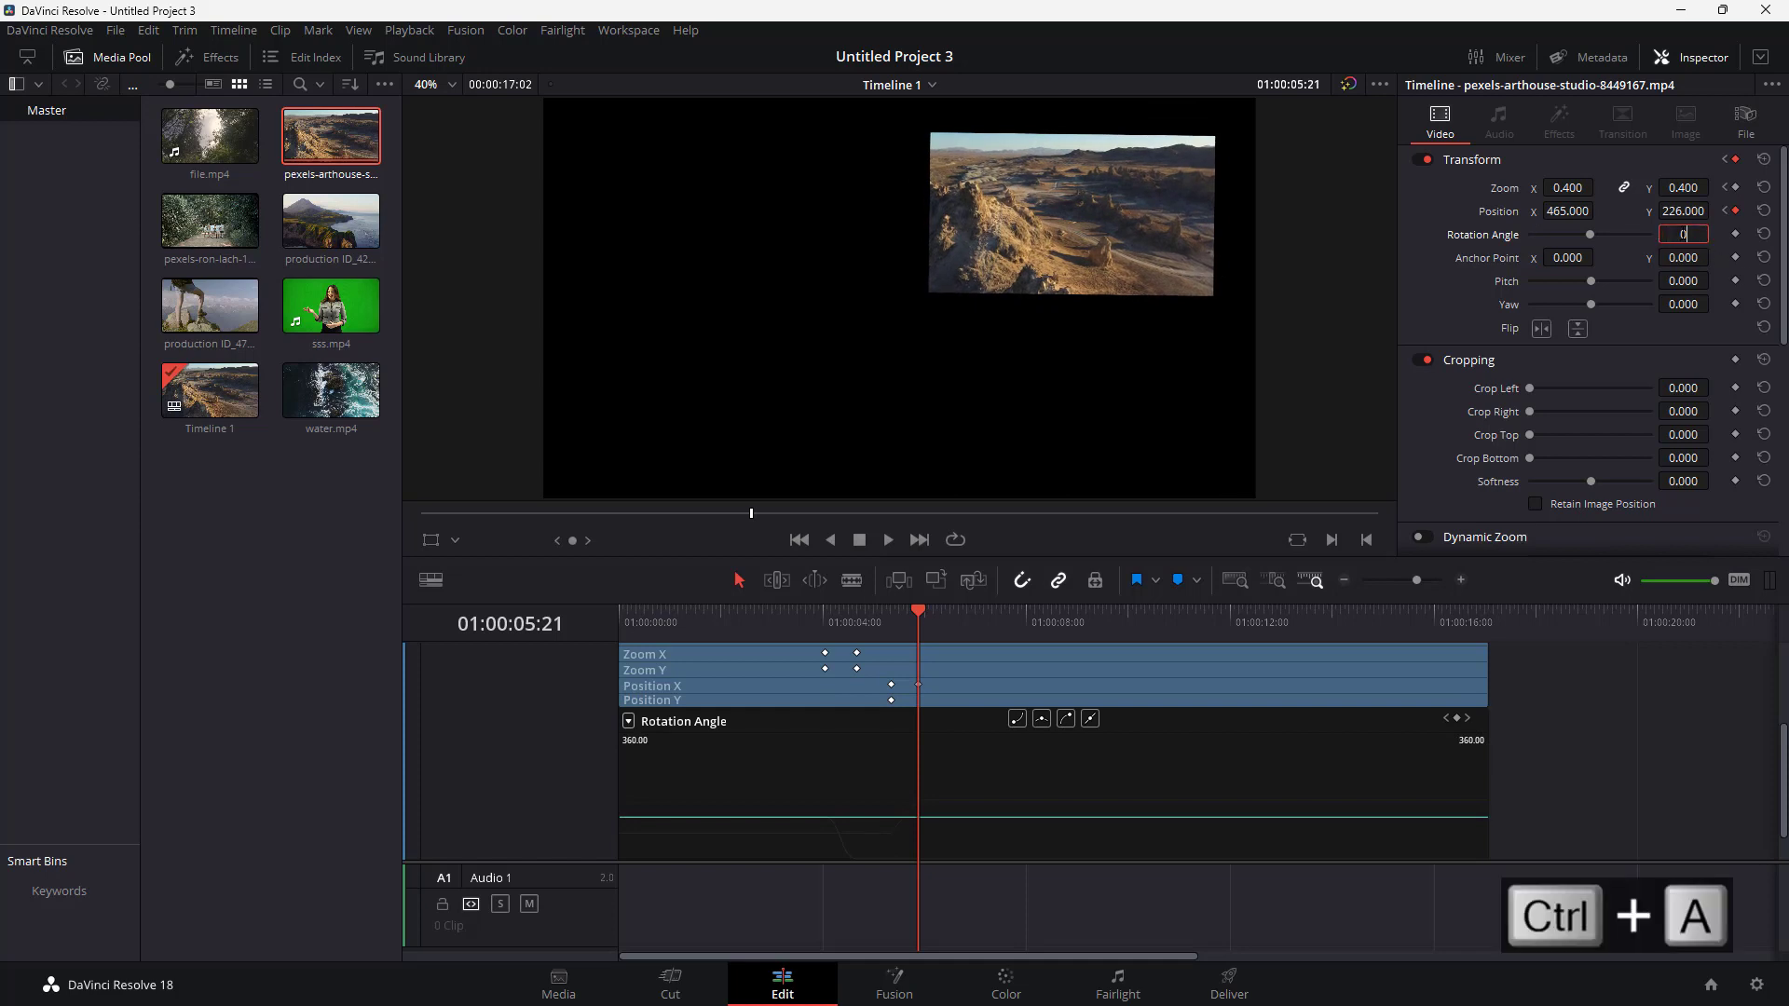
key(Return)
drag(1686, 211, 1590, 210)
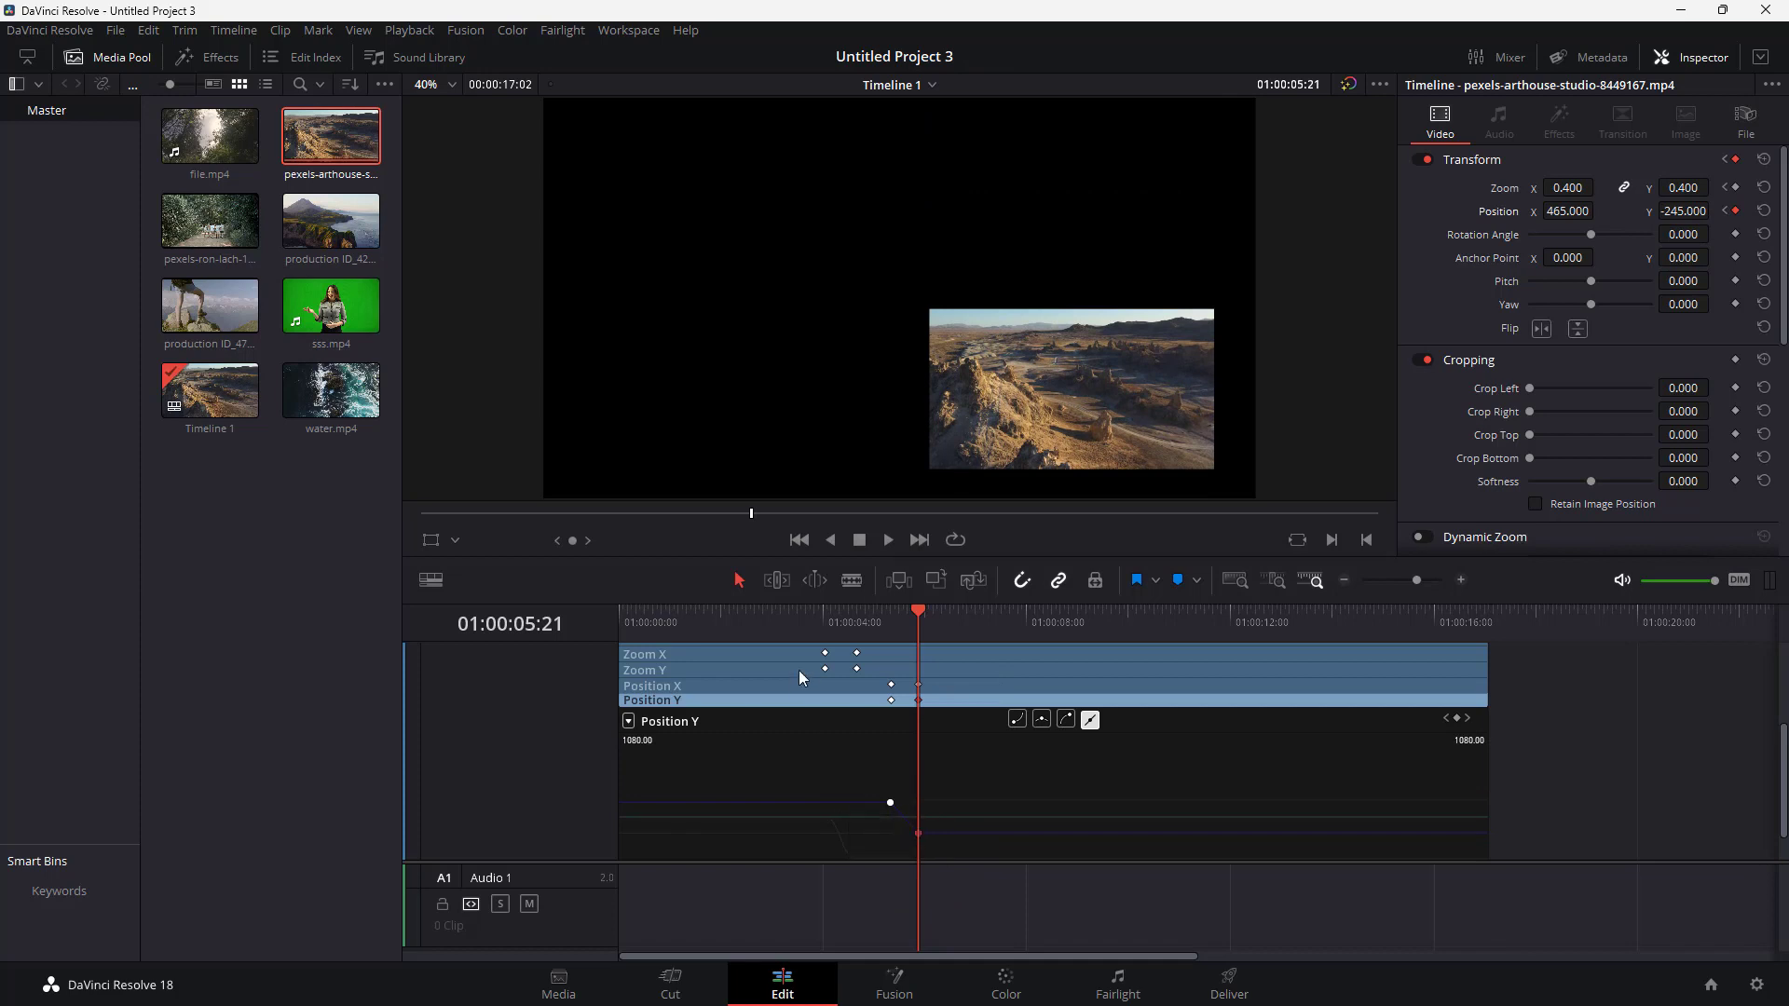
Play back the zoom and position animation from 01:00:04:01, stopping after the last position keyframe
click(822, 620)
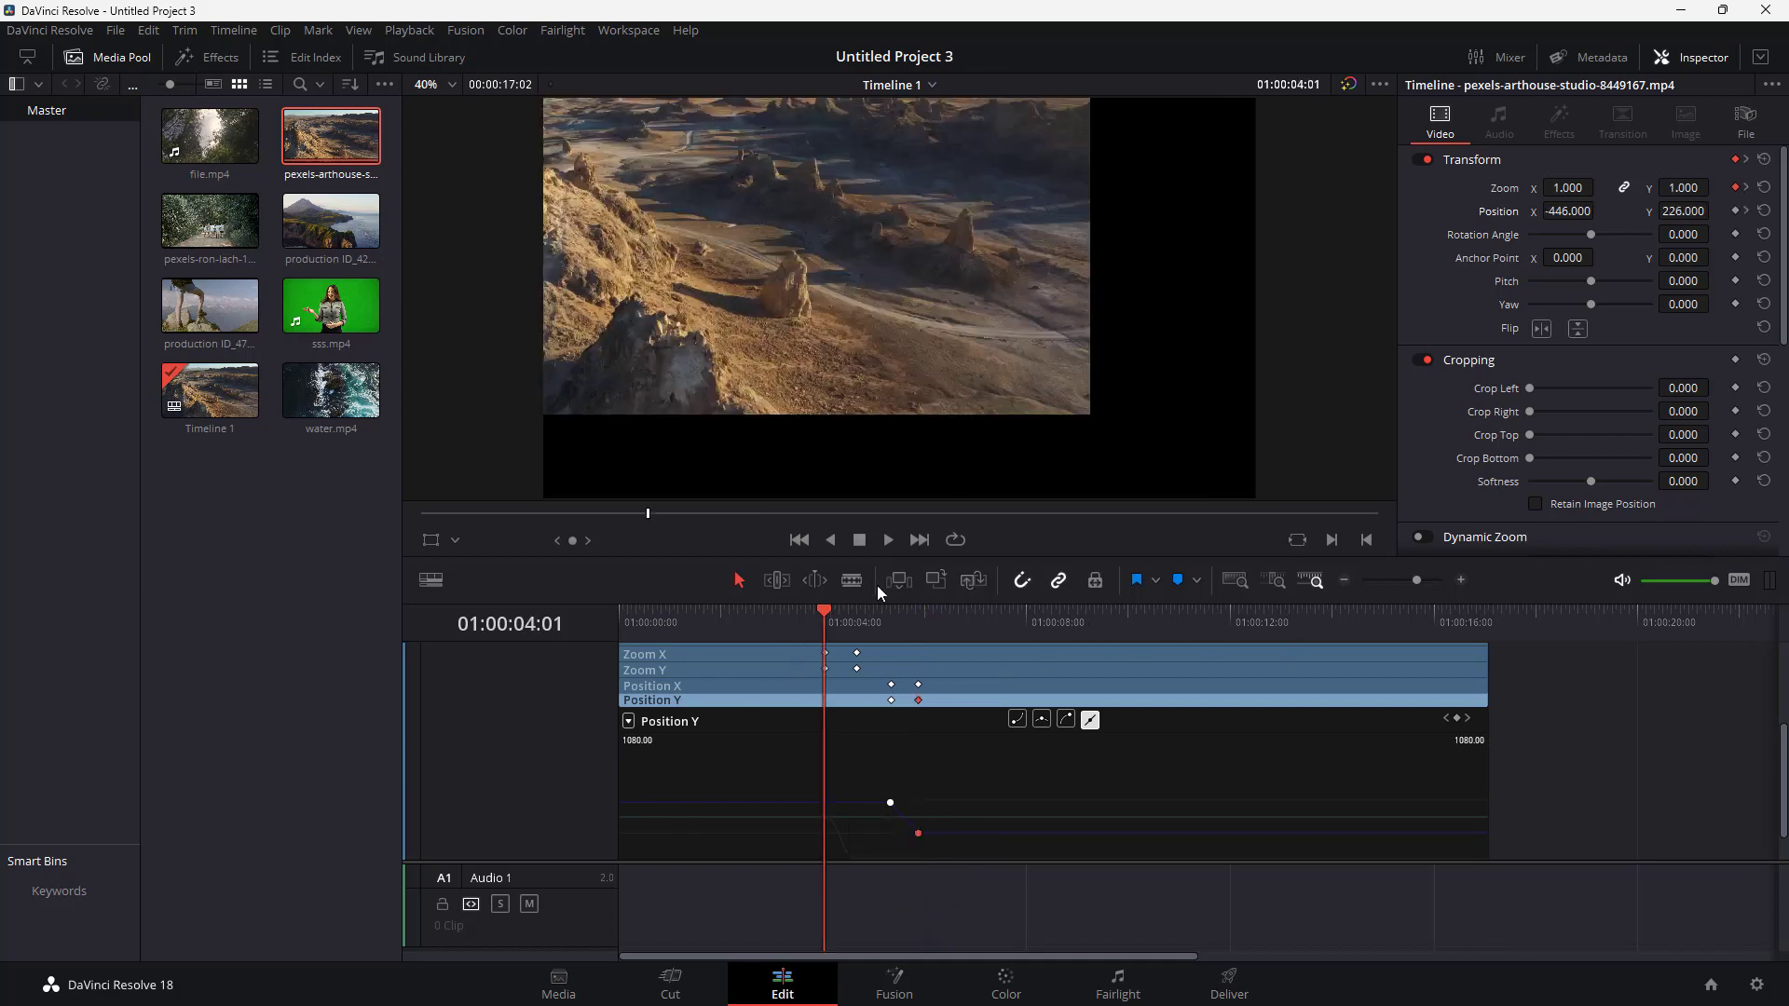
click(886, 549)
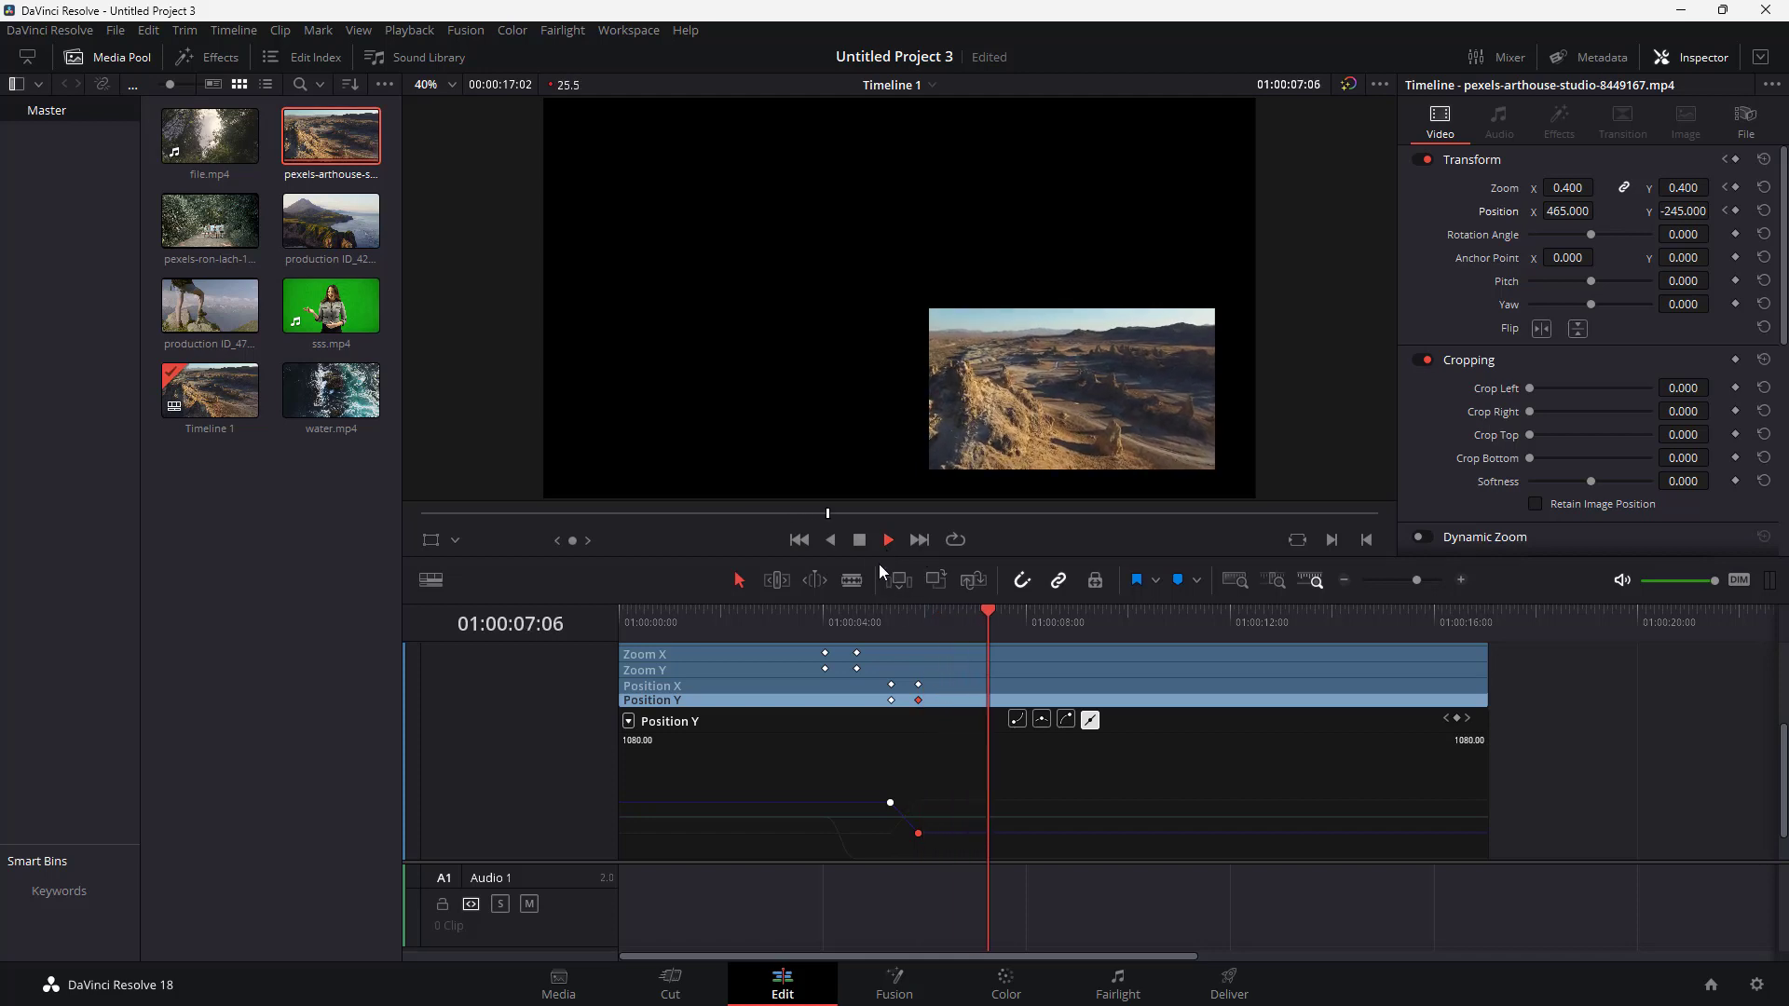
click(862, 541)
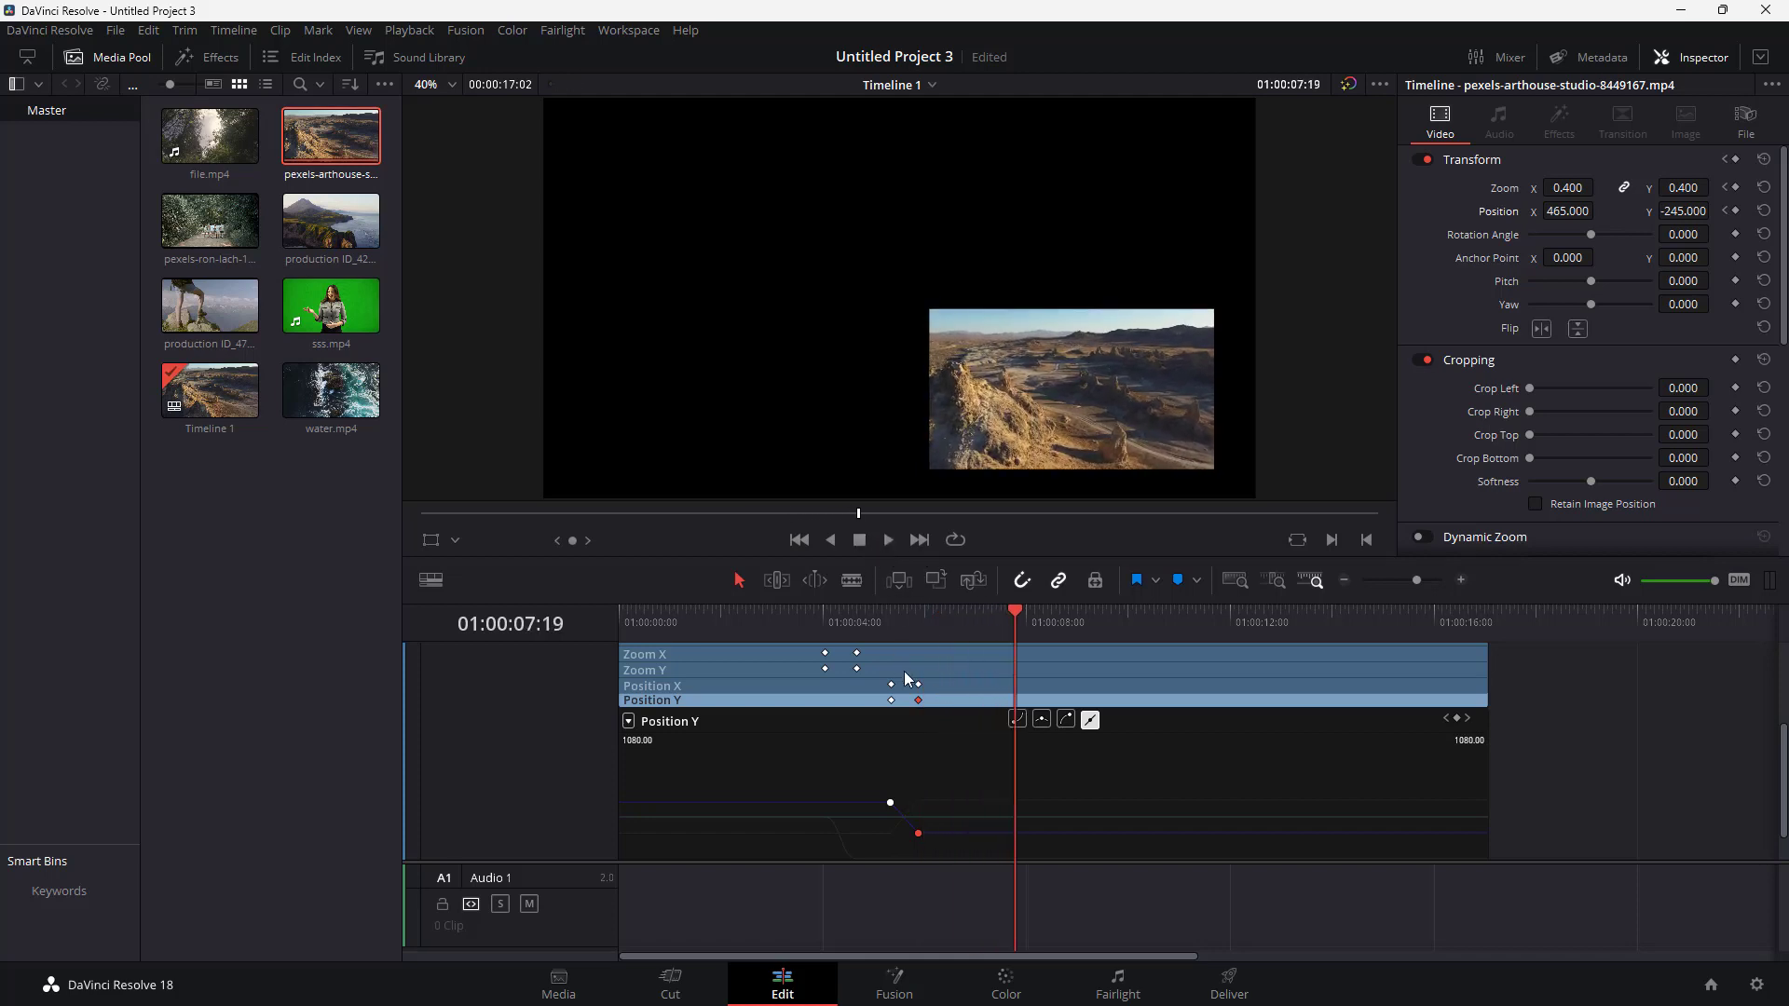
Move the playhead to 01:00:05:08 and apply an eased curve to the outgoing side of the first Position Y keyframe
click(891, 623)
mouse_move(892, 622)
mouse_down()
mouse_move(909, 613)
mouse_move(890, 626)
mouse_up()
mouse_move(887, 801)
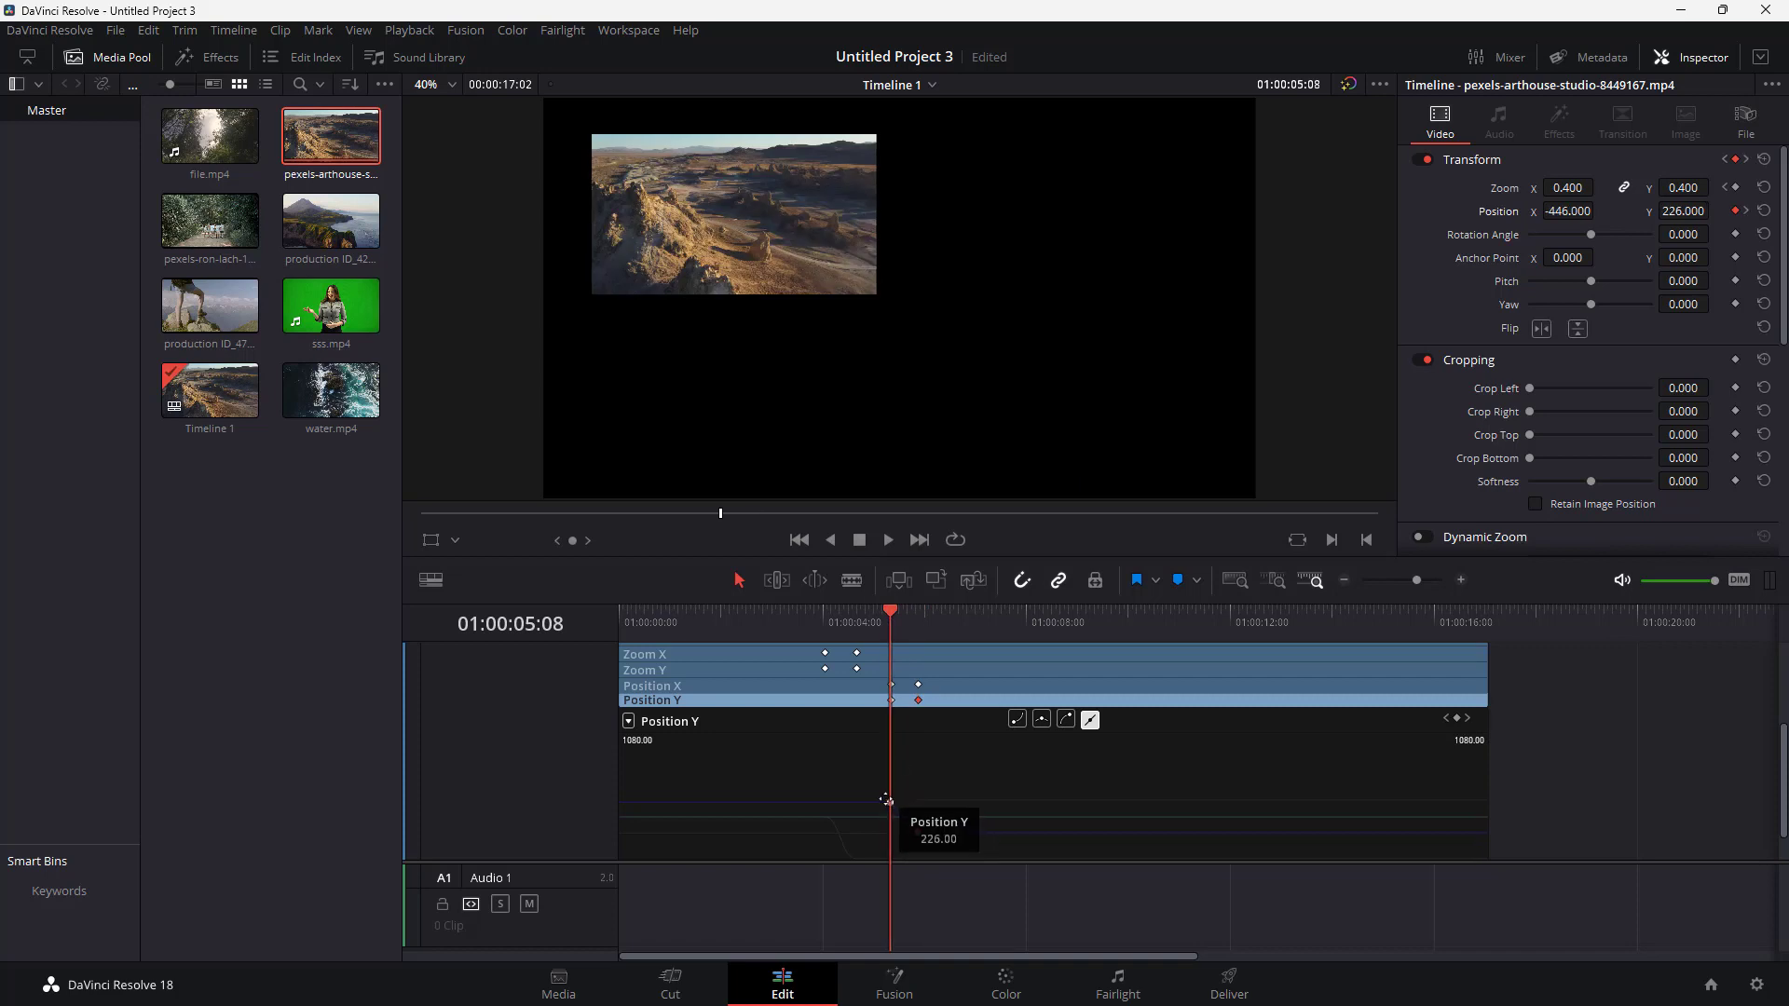
click(887, 799)
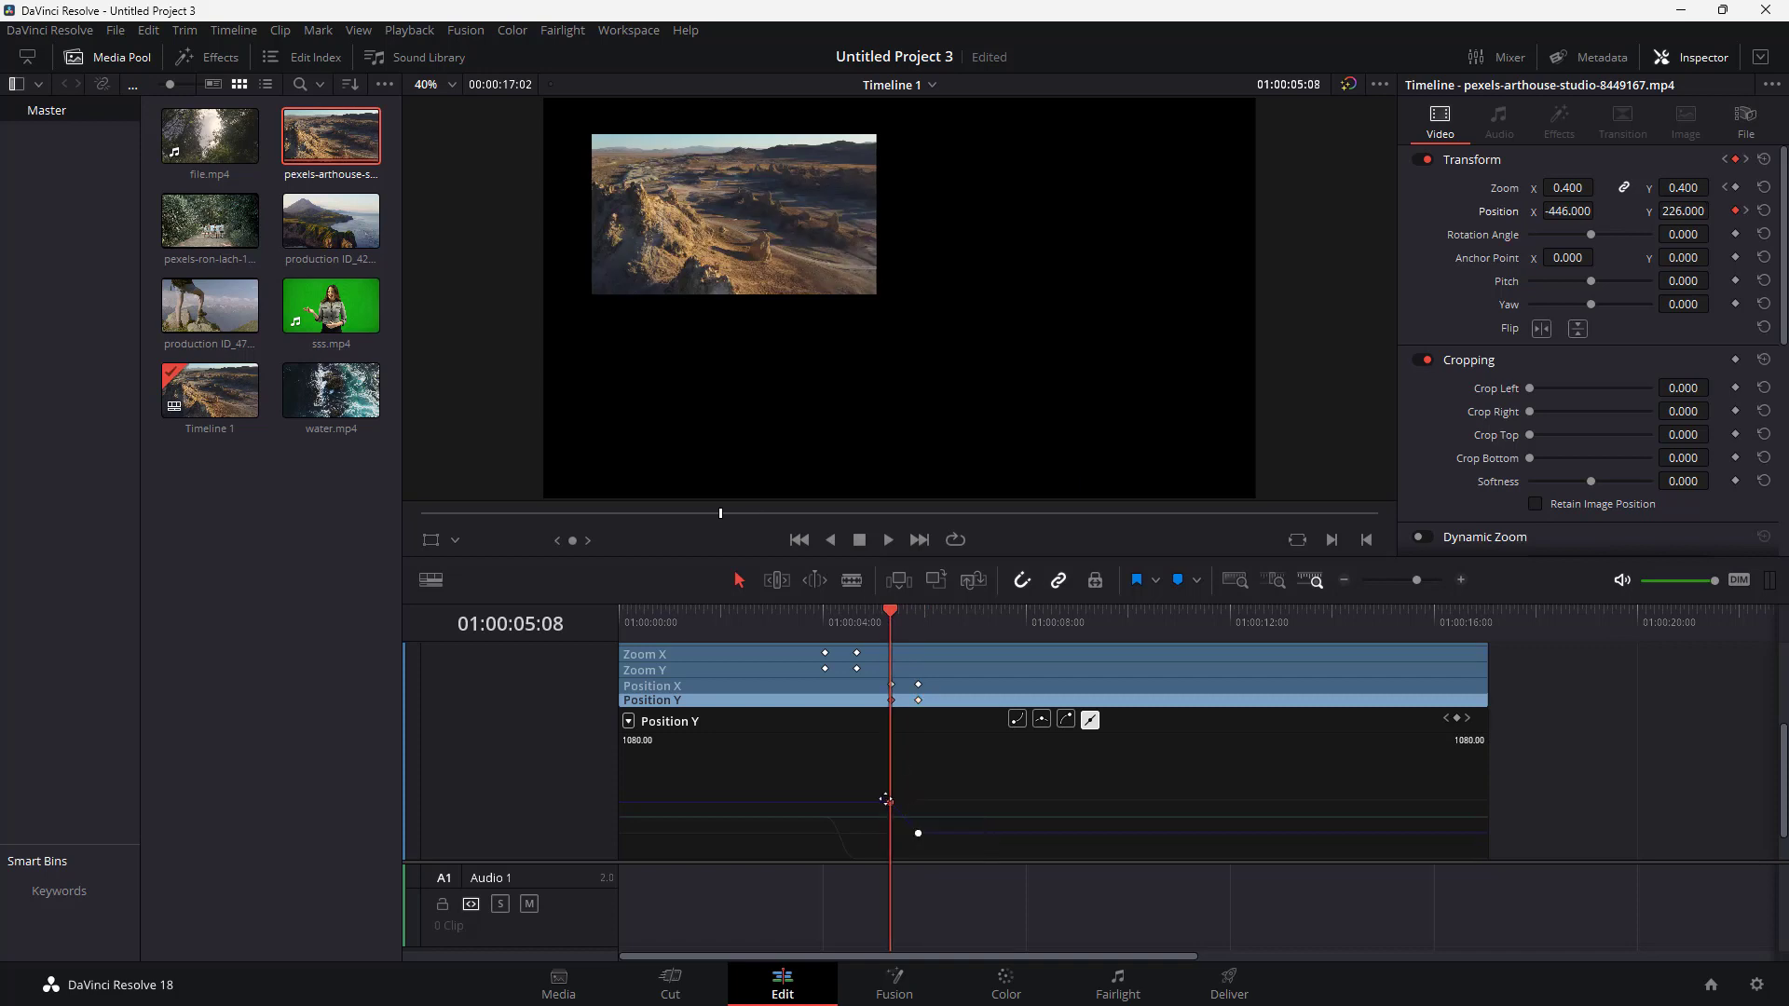
click(1017, 719)
Move the playhead to 01:00:06:23 and raise the two Position Y curve keyframes to about 240.4 and -216.2
mouse_move(918, 833)
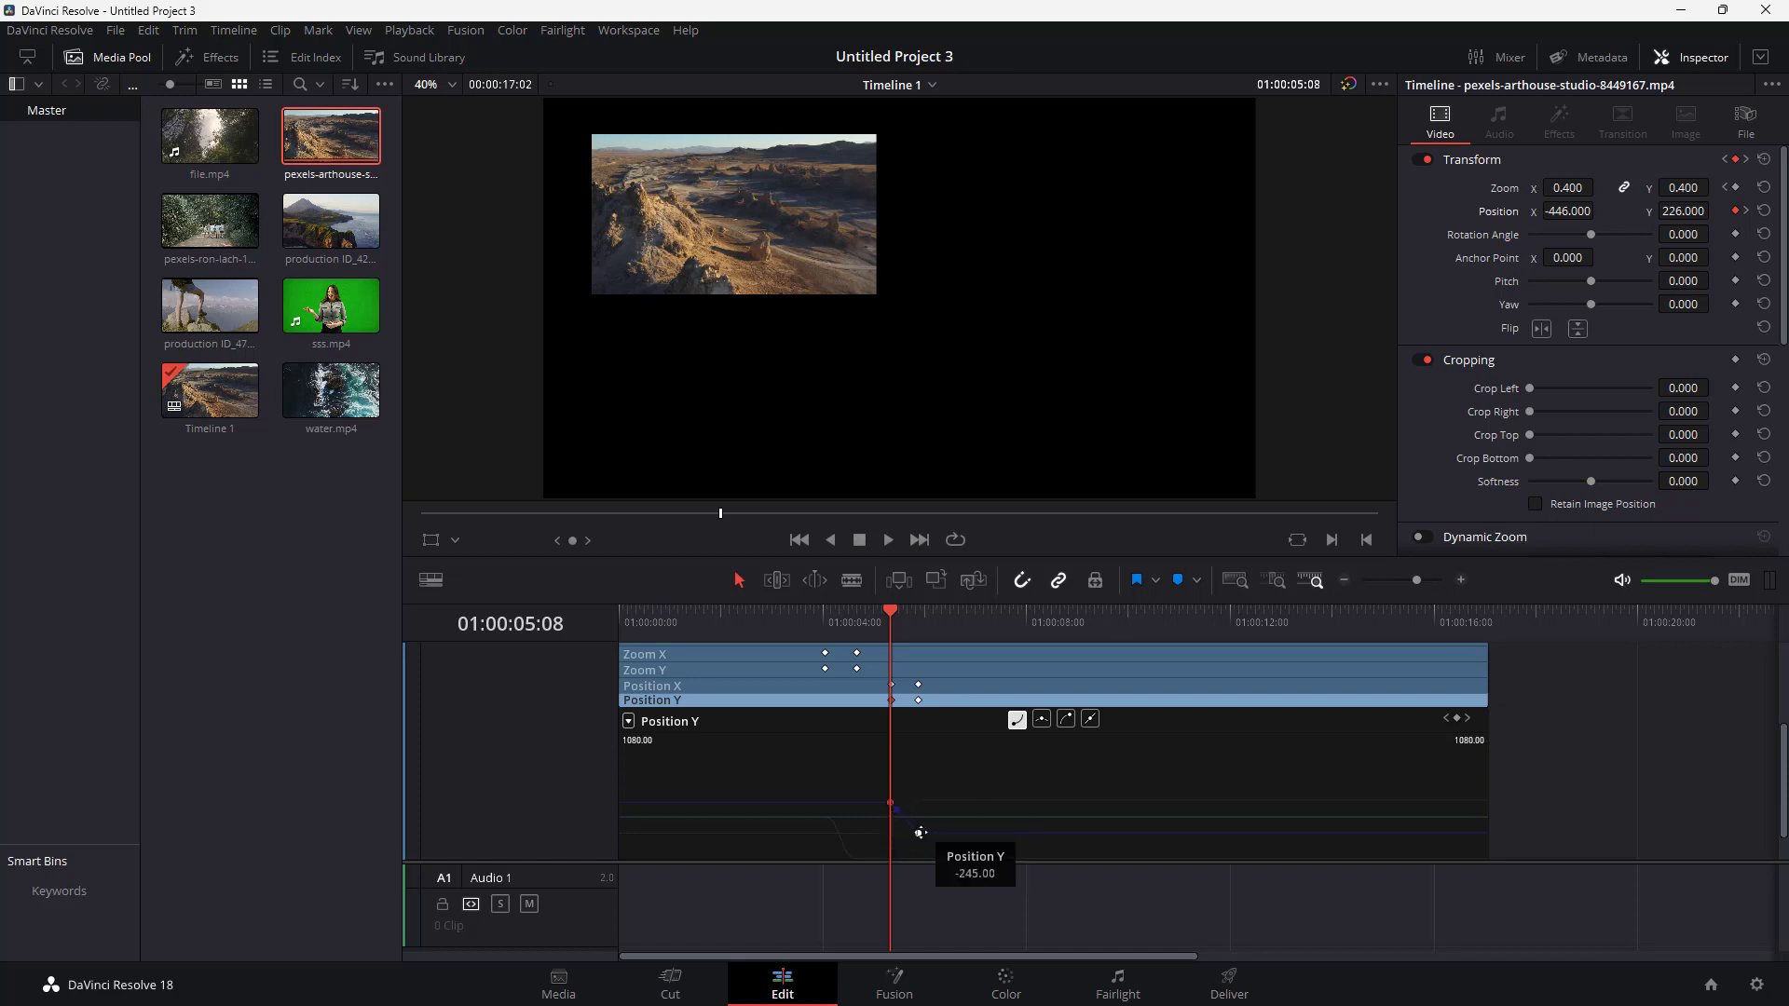
drag(886, 618, 974, 626)
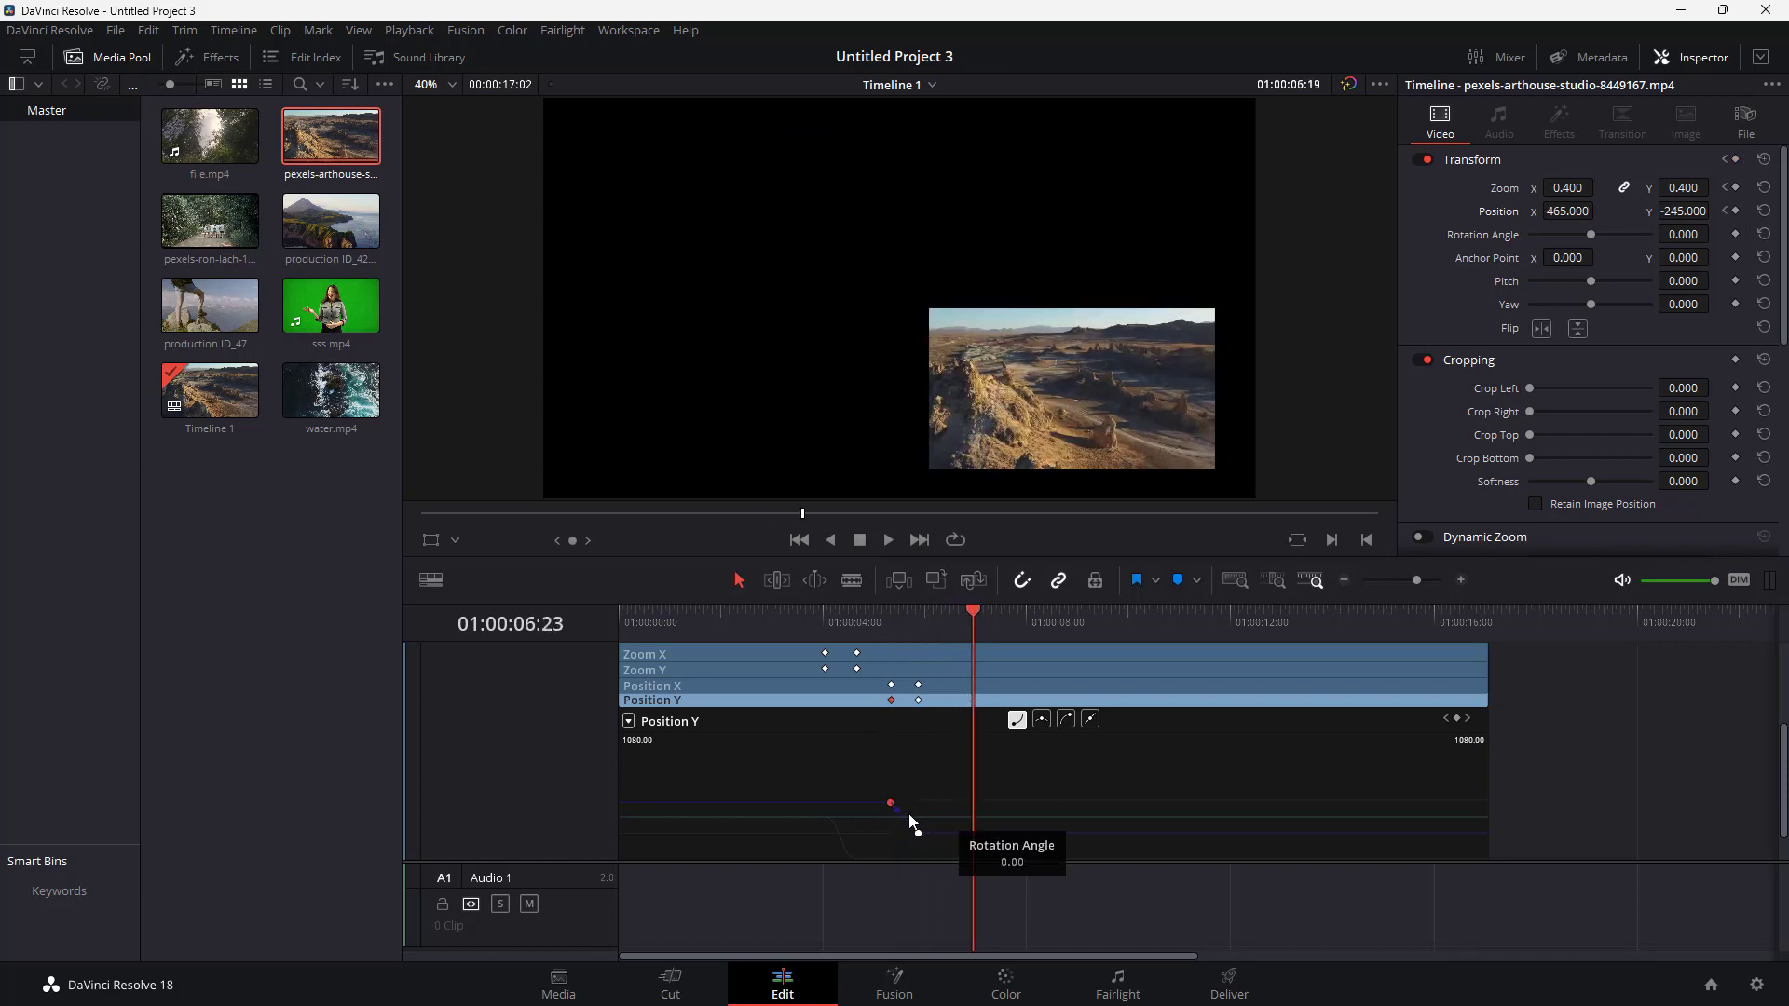
mouse_move(901, 814)
mouse_move(901, 814)
mouse_down()
mouse_move(918, 791)
mouse_move(918, 829)
mouse_up()
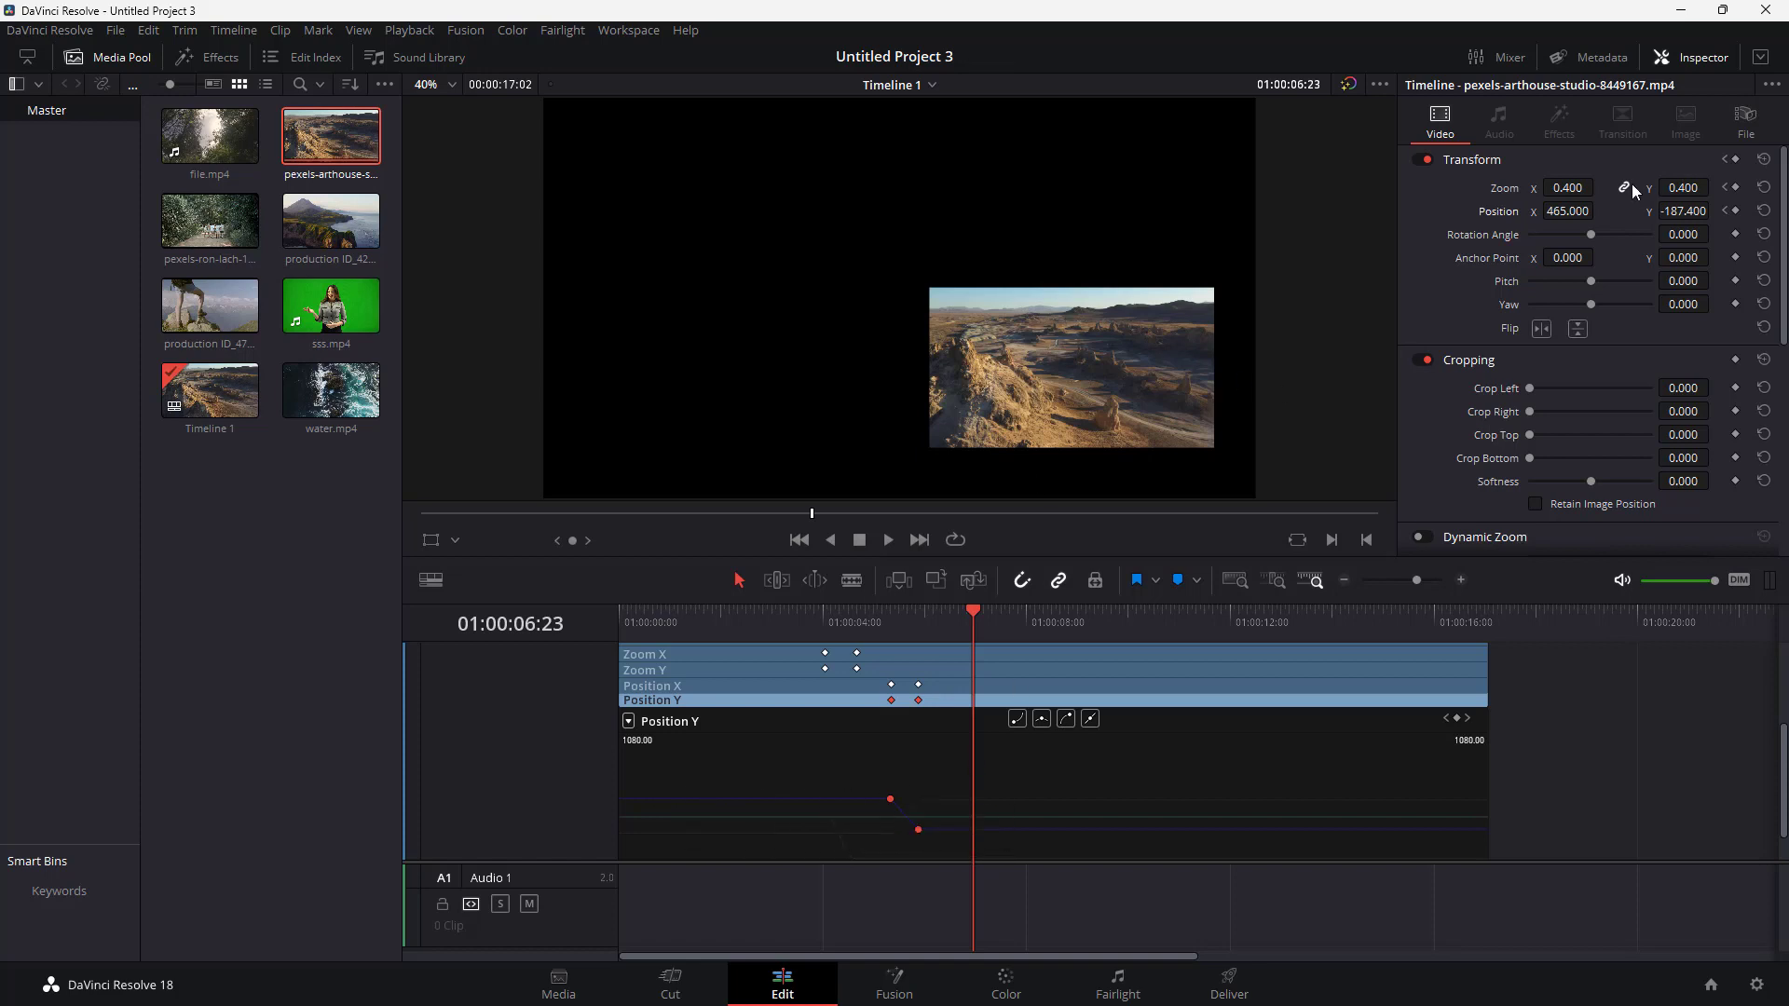
drag(830, 802, 834, 805)
drag(975, 829, 931, 825)
Return the playhead to 01:00:04:16, reapply outgoing easing to the first Position Y keyframe, and adjust its curve handle
click(855, 621)
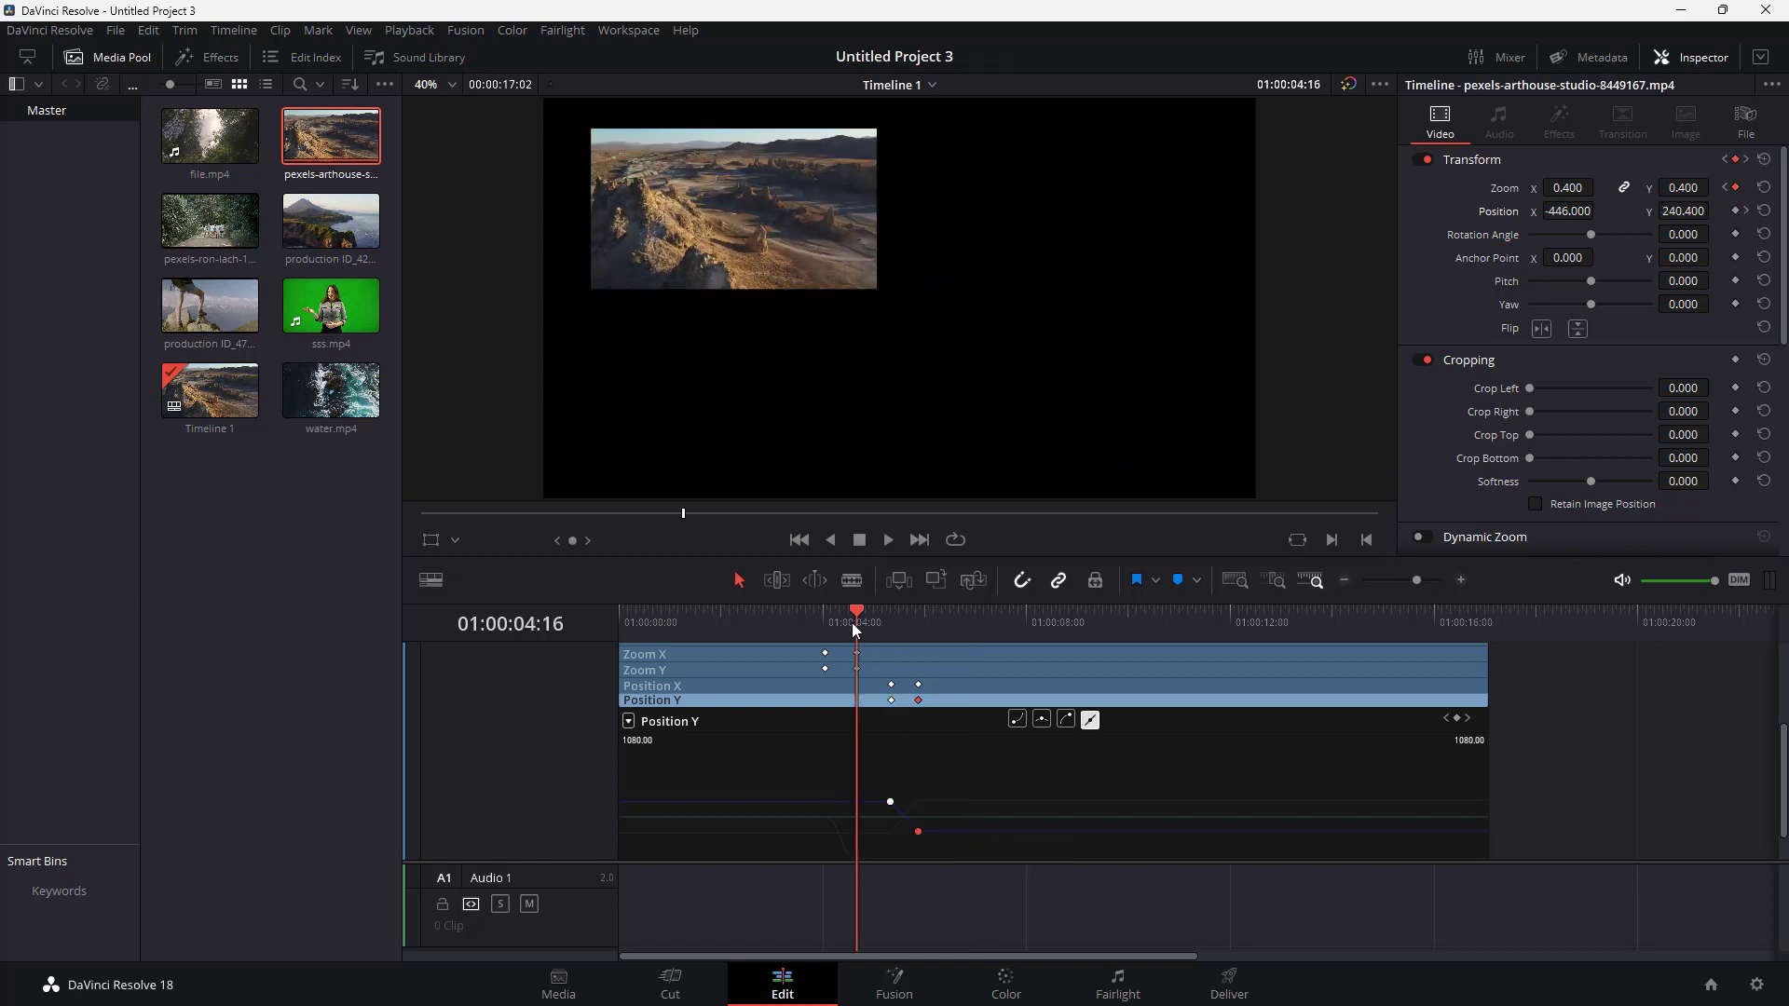
click(889, 801)
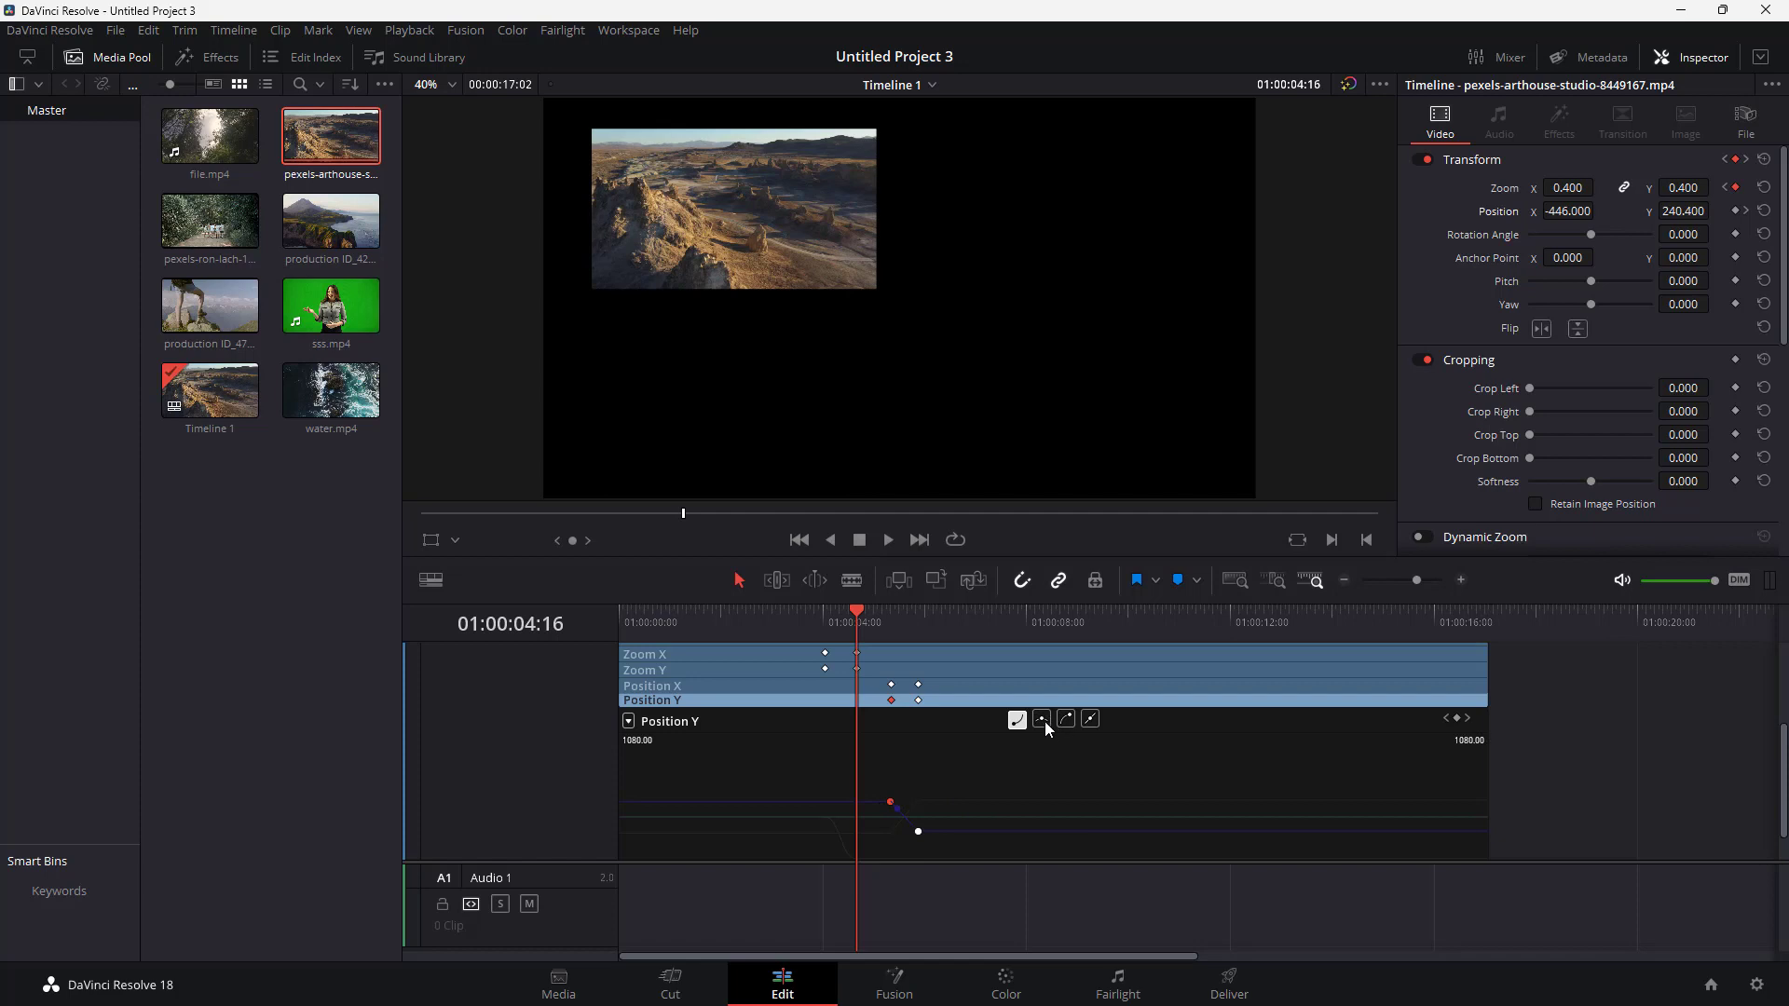
click(1090, 719)
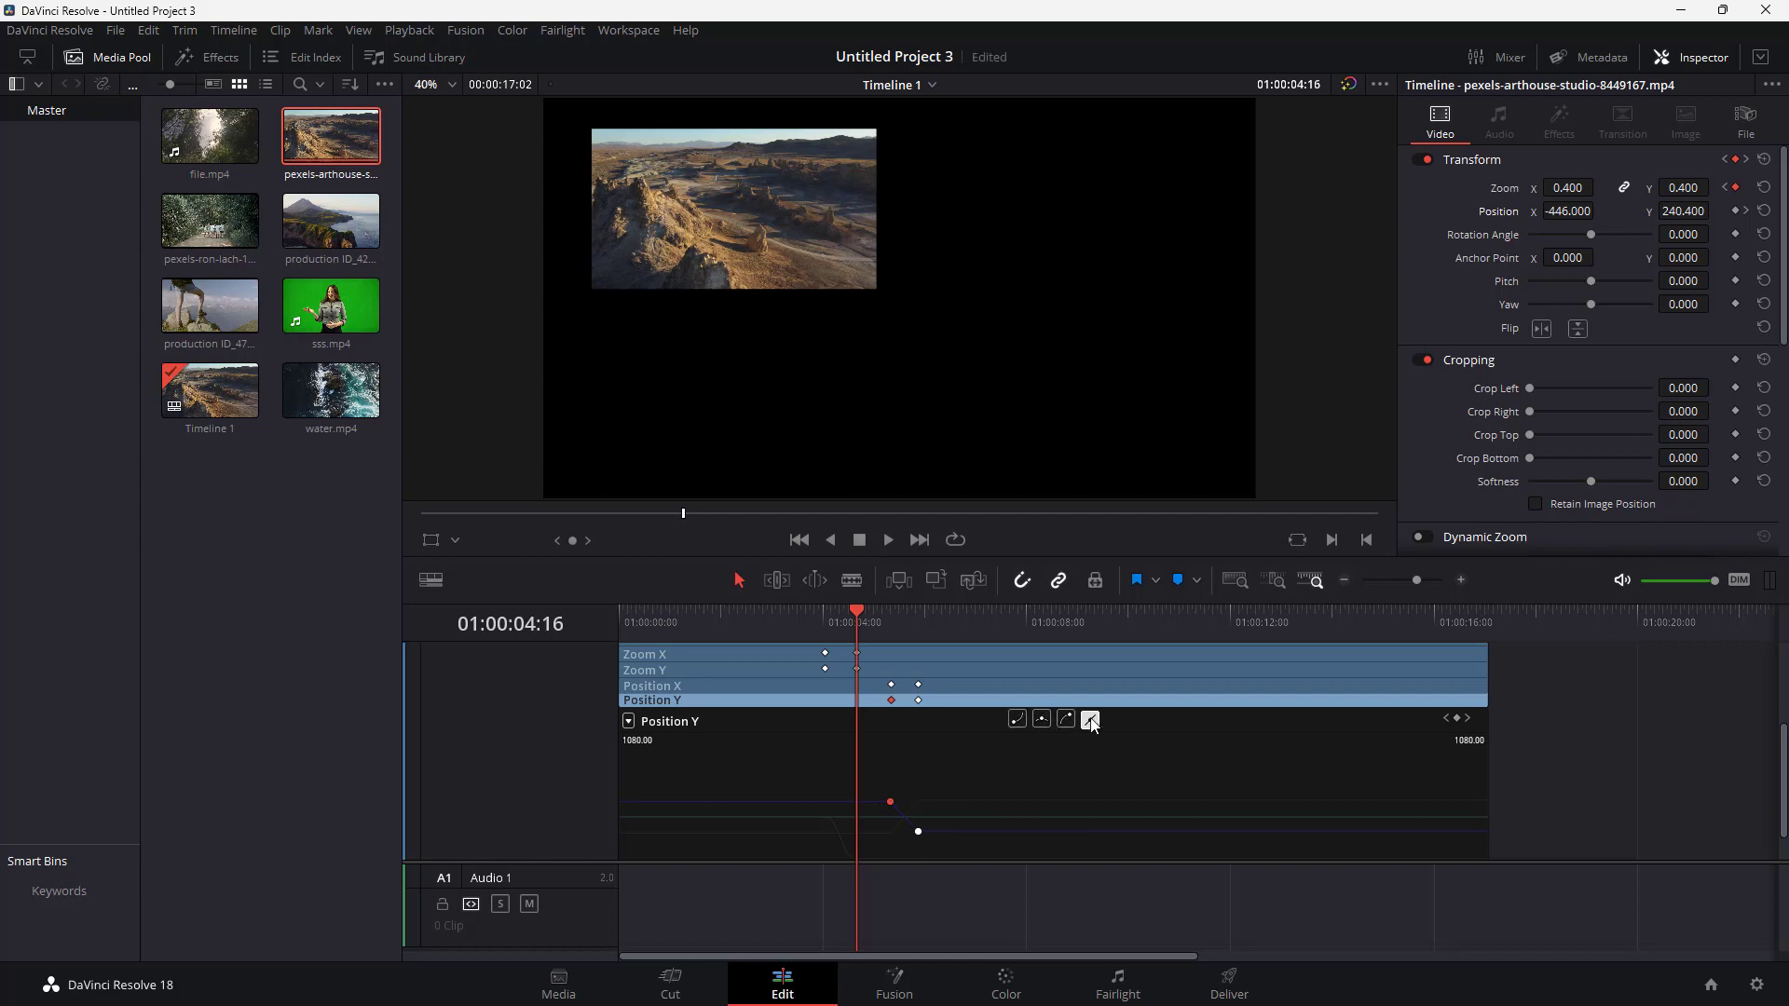
click(1017, 719)
mouse_move(897, 808)
mouse_down()
mouse_move(930, 800)
mouse_move(904, 801)
mouse_up()
Apply an eased curve to the incoming side of the second Position Y keyframe and play back the animation
click(918, 831)
click(1065, 721)
click(888, 543)
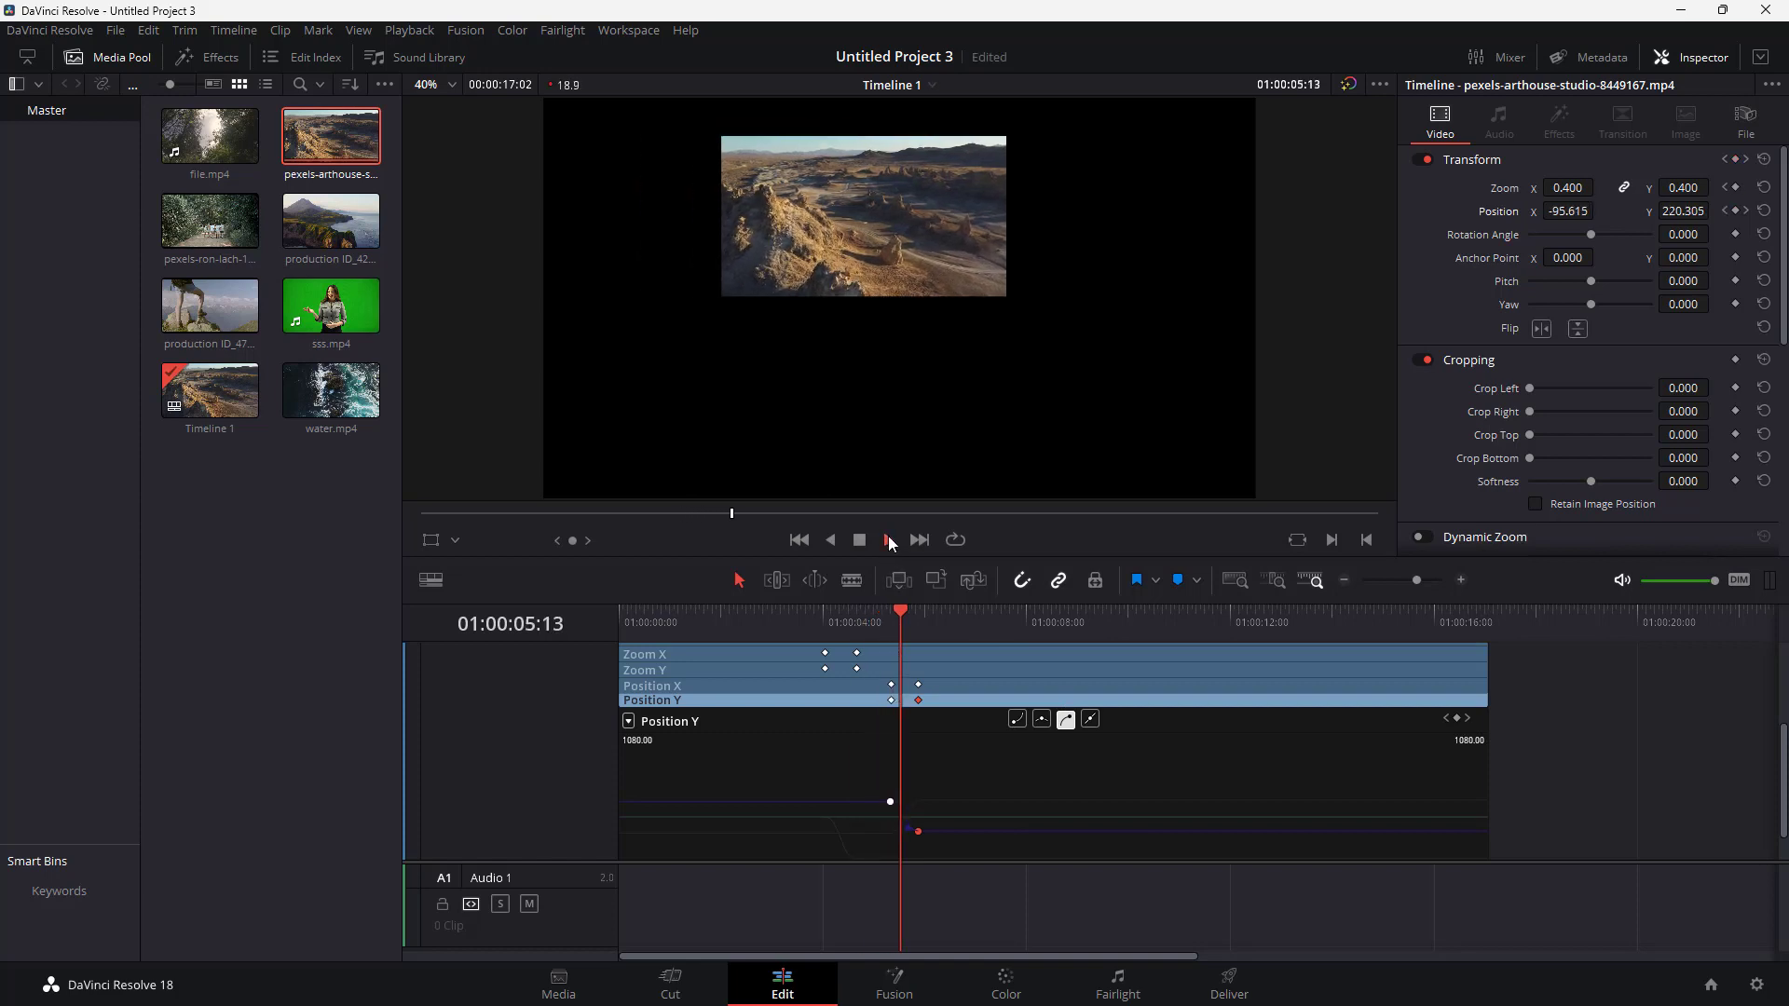
click(867, 544)
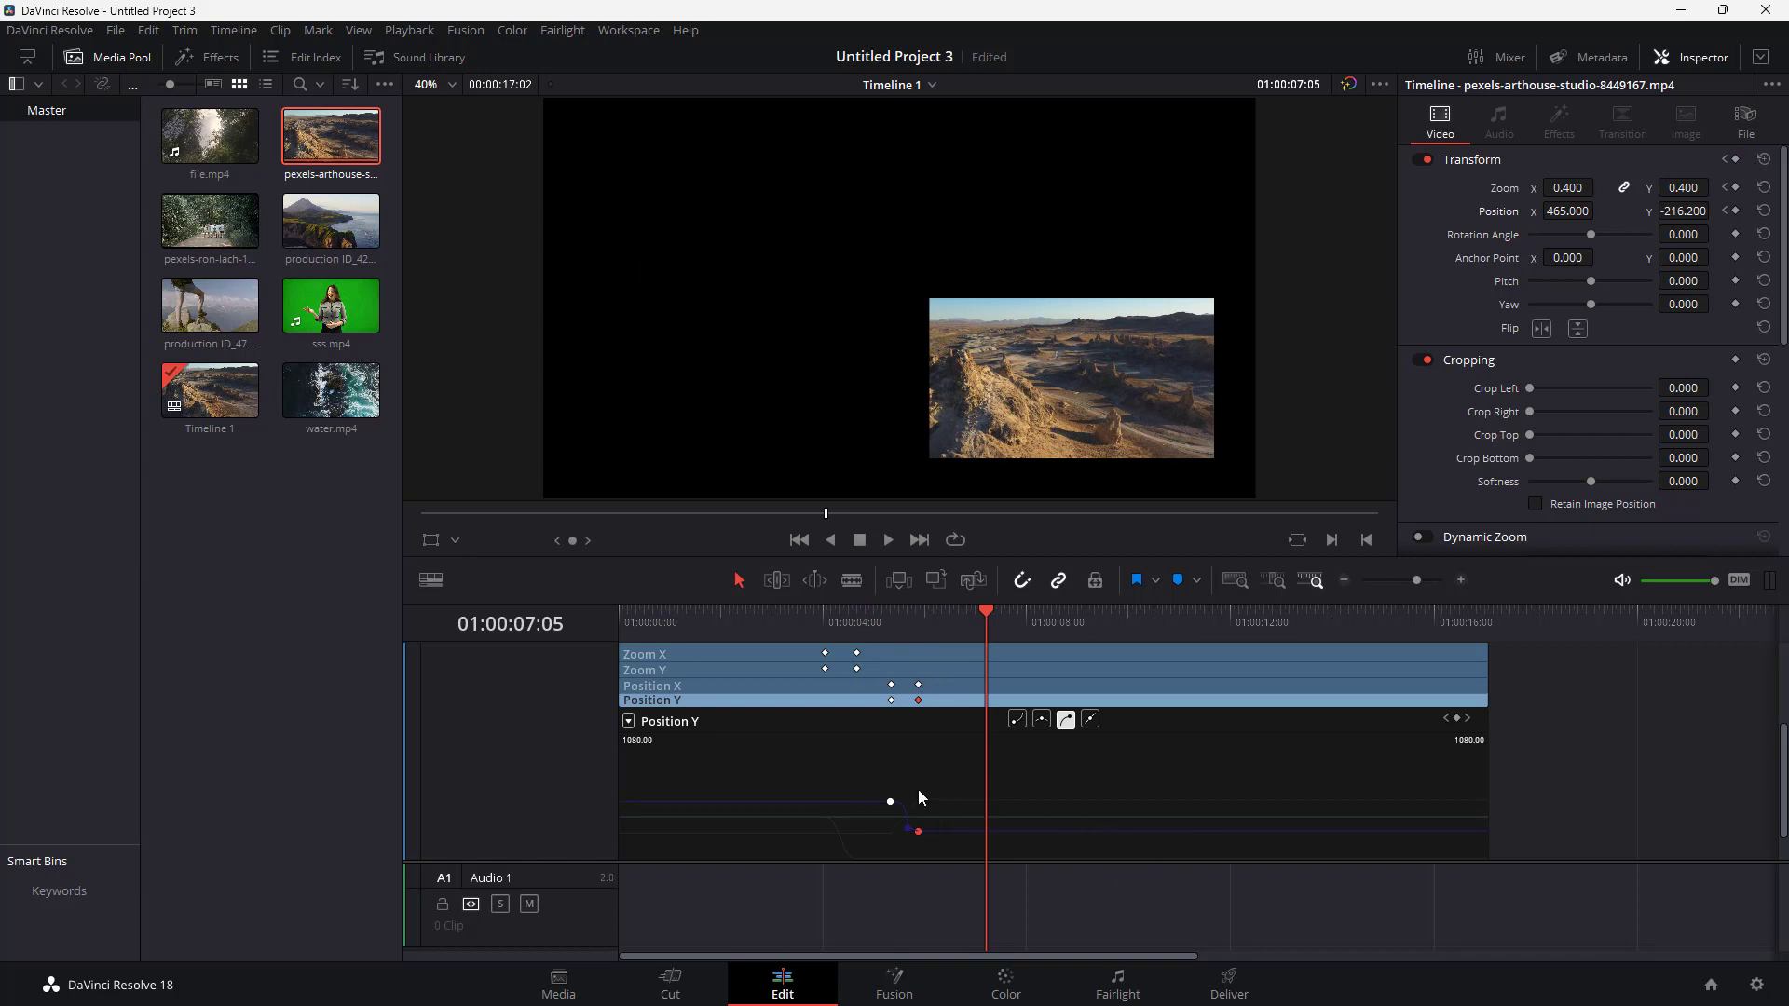